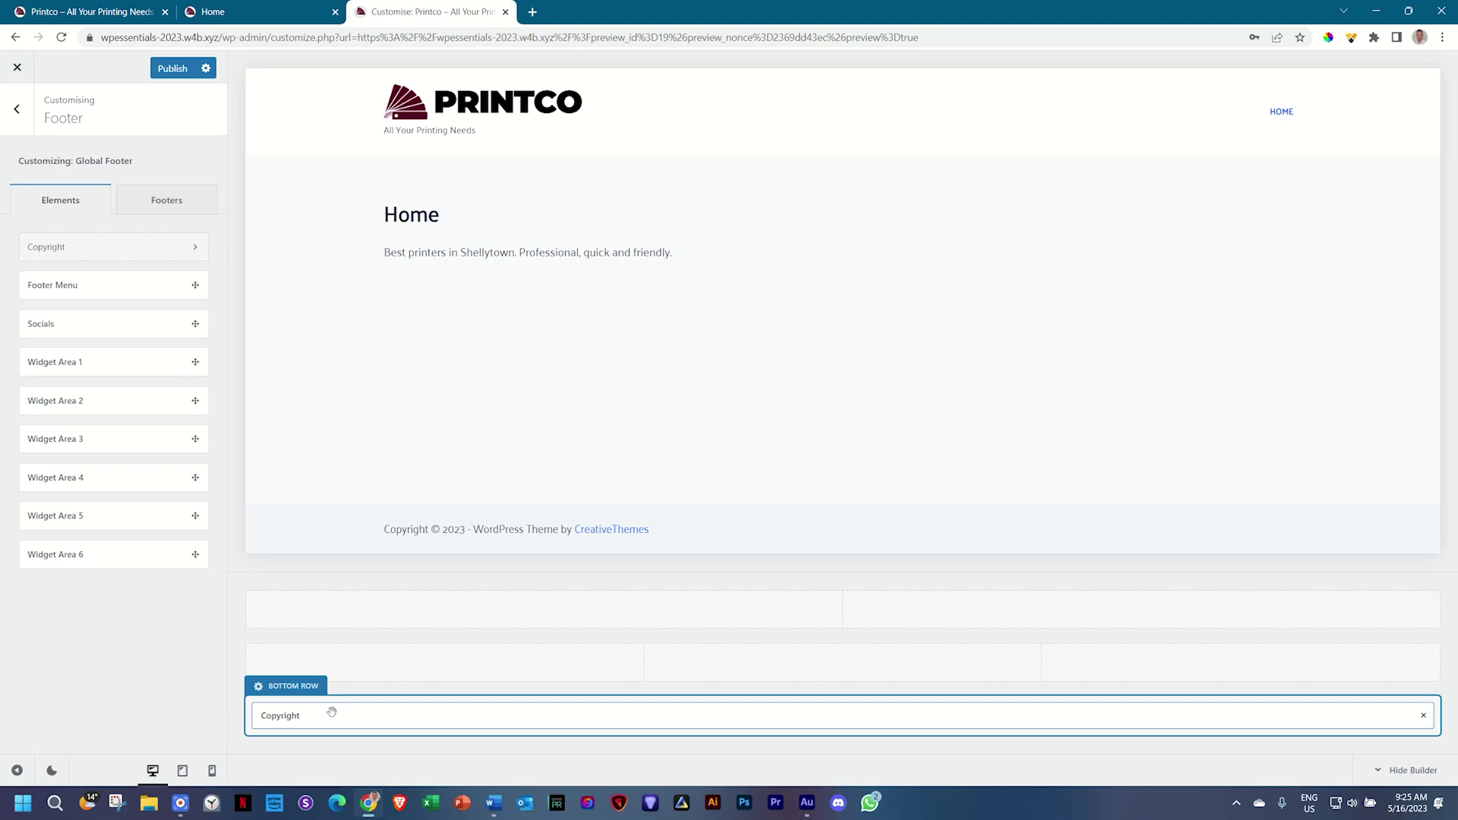
# Open the footer Copyright element's General settings and start editing its default copyright text.
pyautogui.click(304, 716)
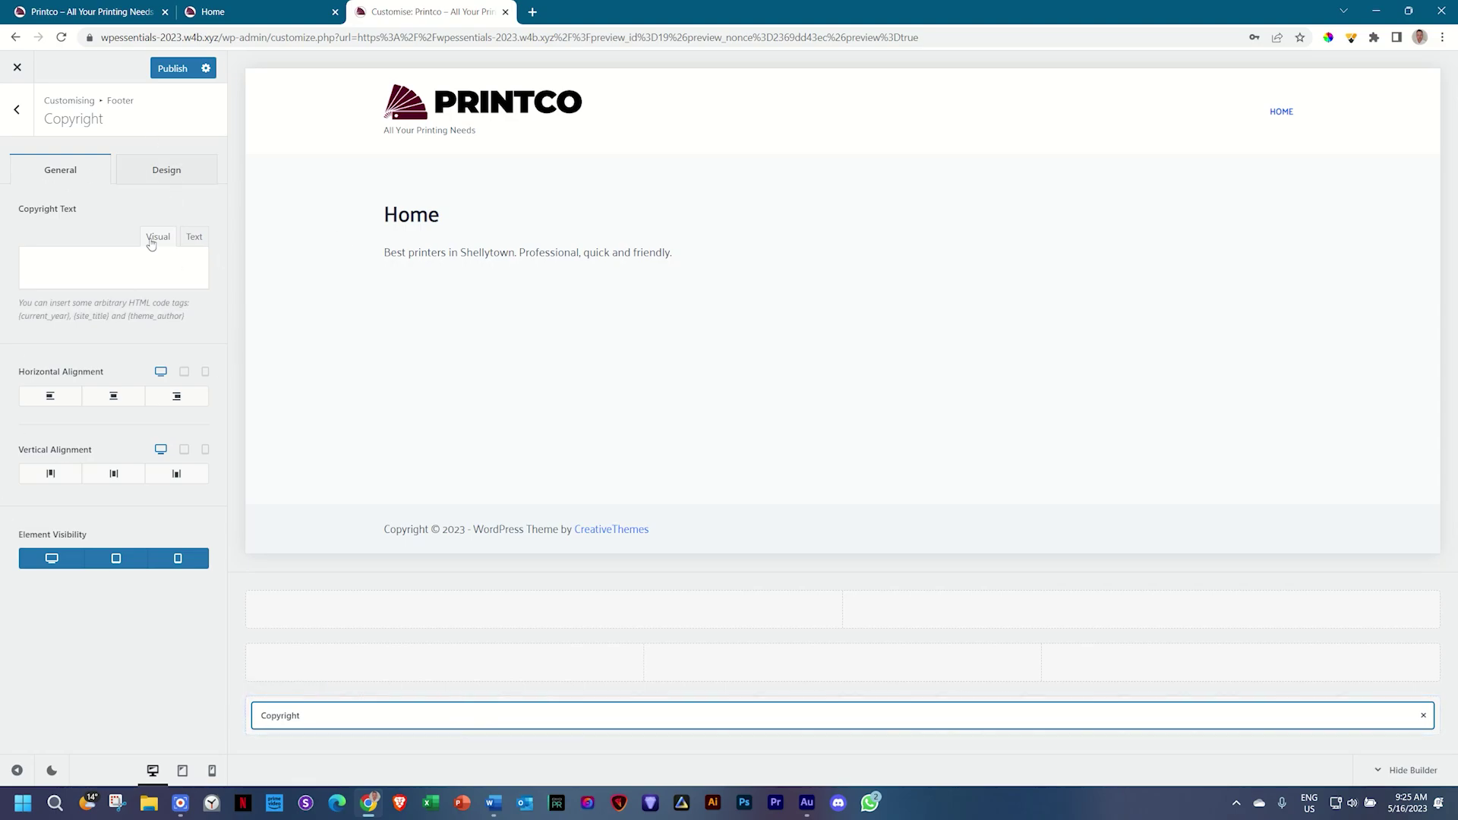
pyautogui.click(17, 110)
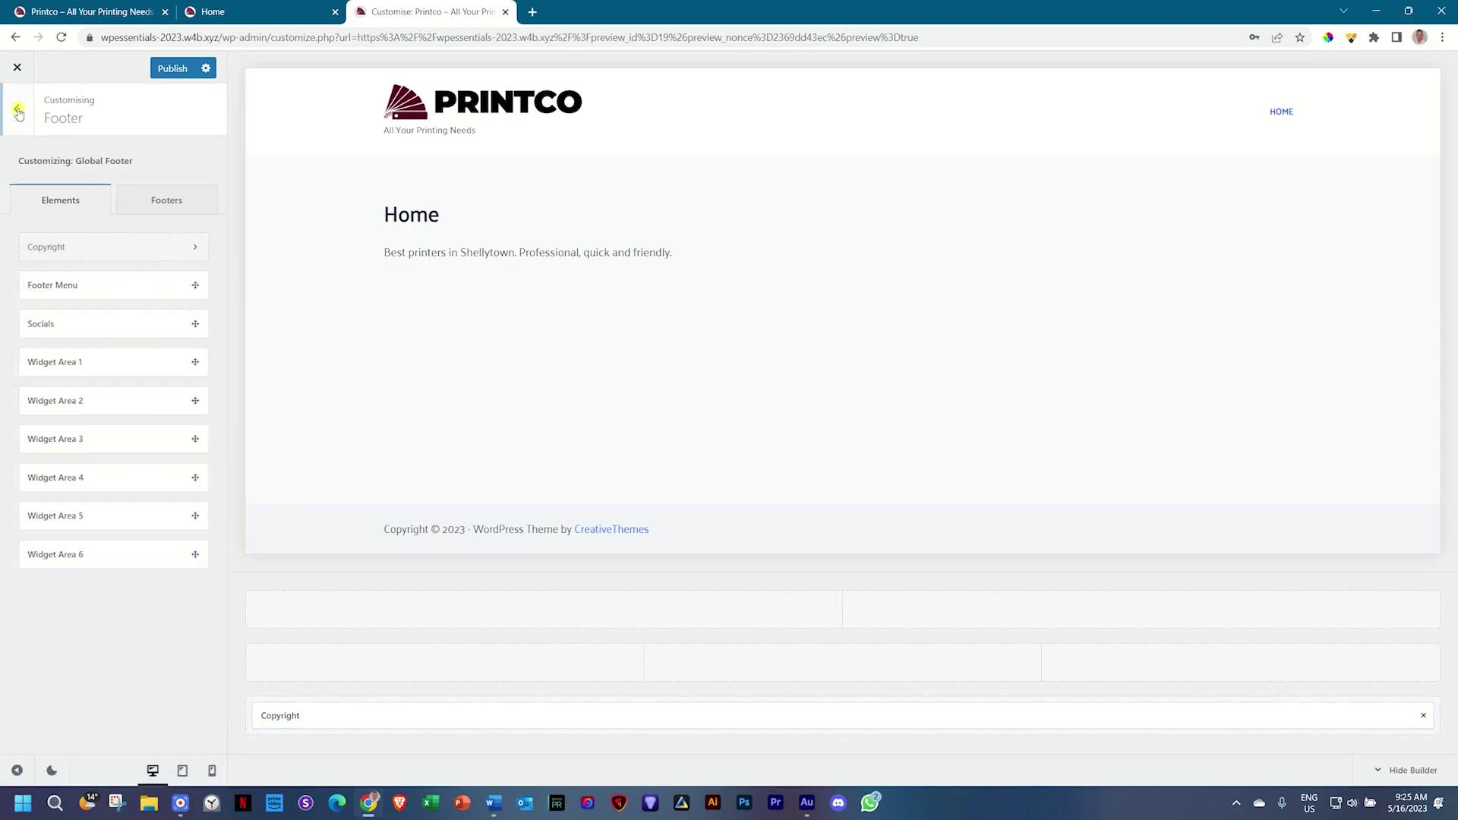
pyautogui.click(18, 113)
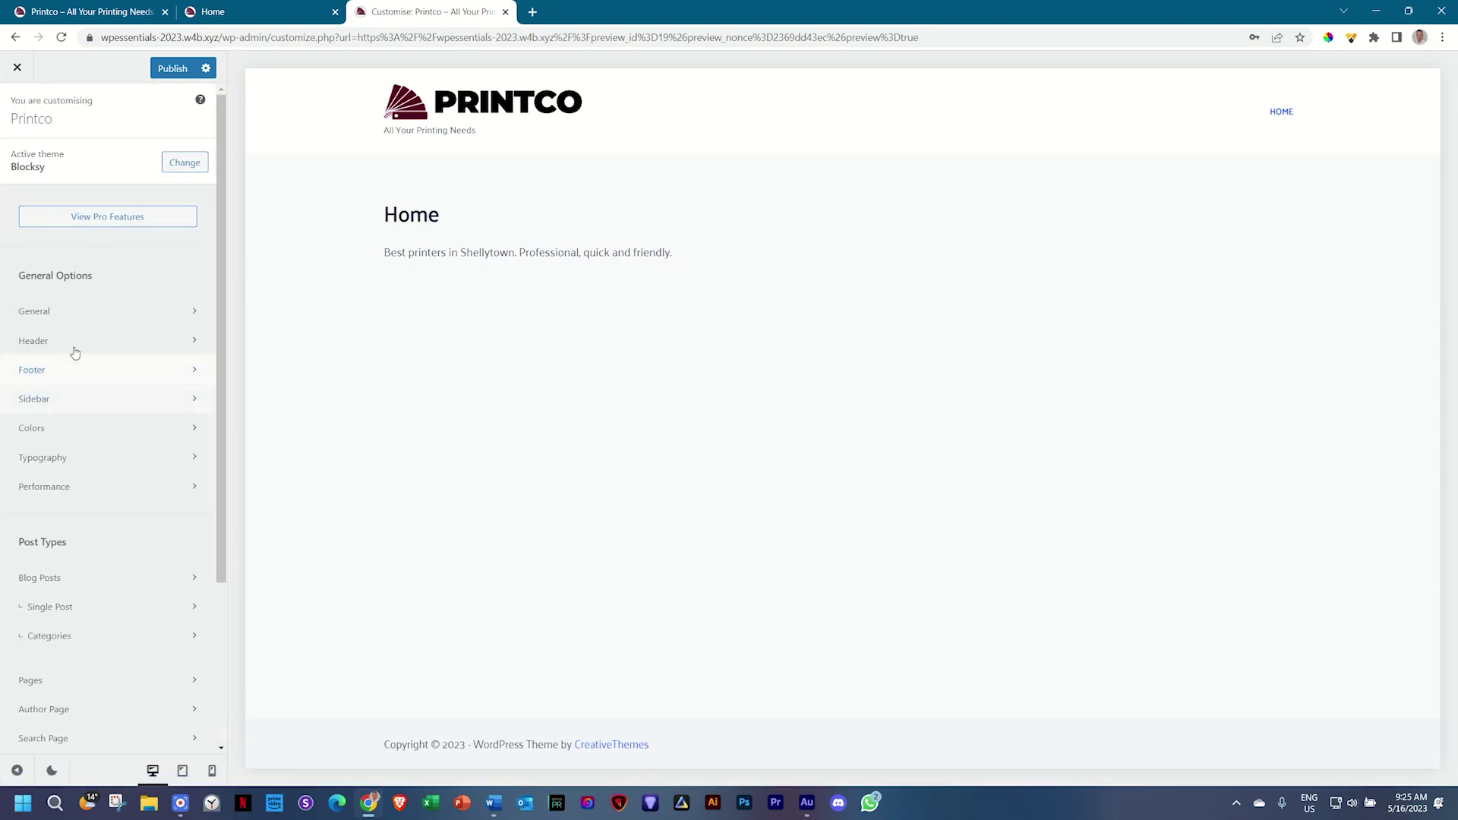
pyautogui.click(44, 372)
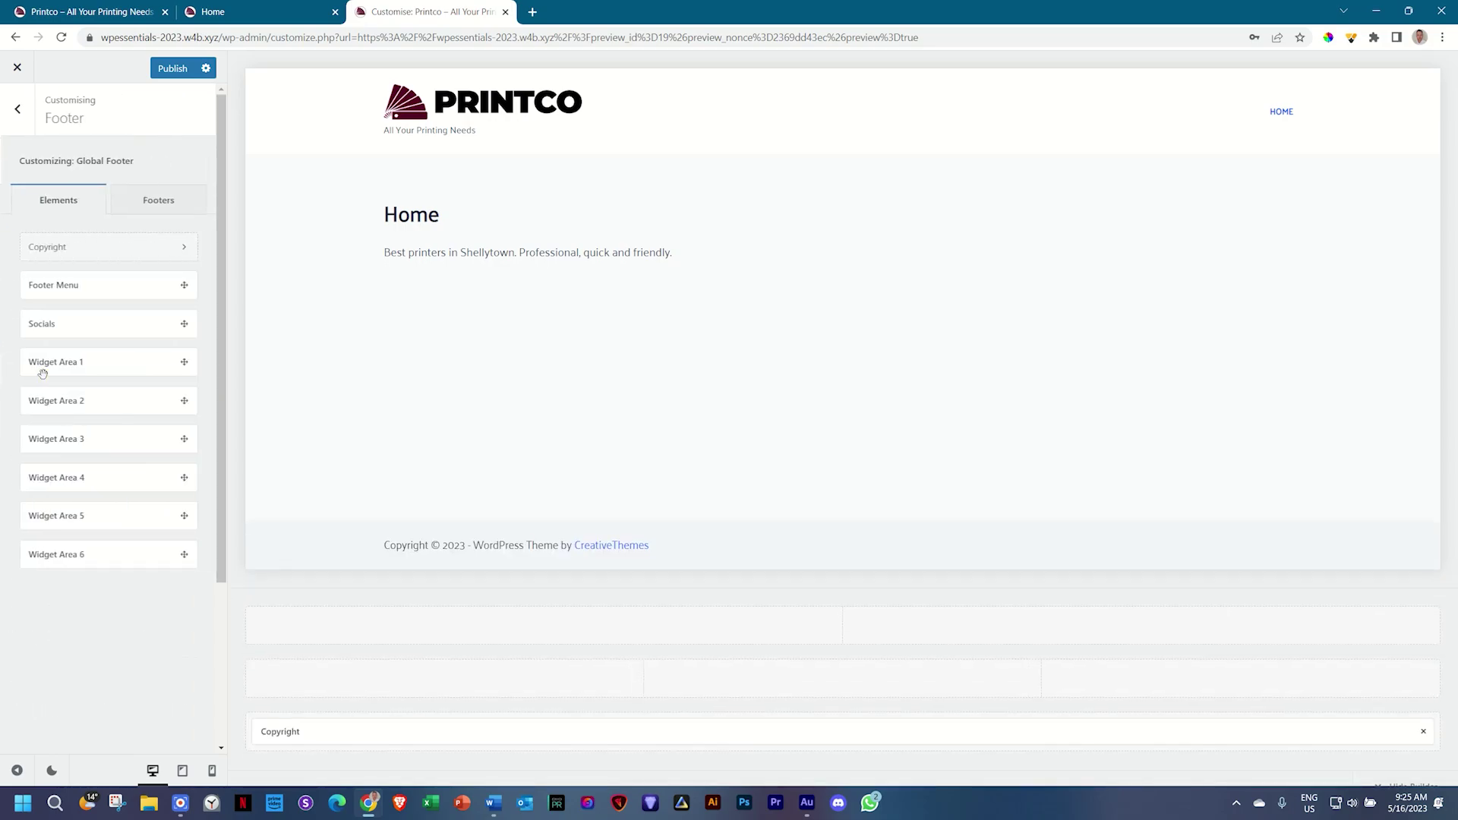
pyautogui.click(197, 249)
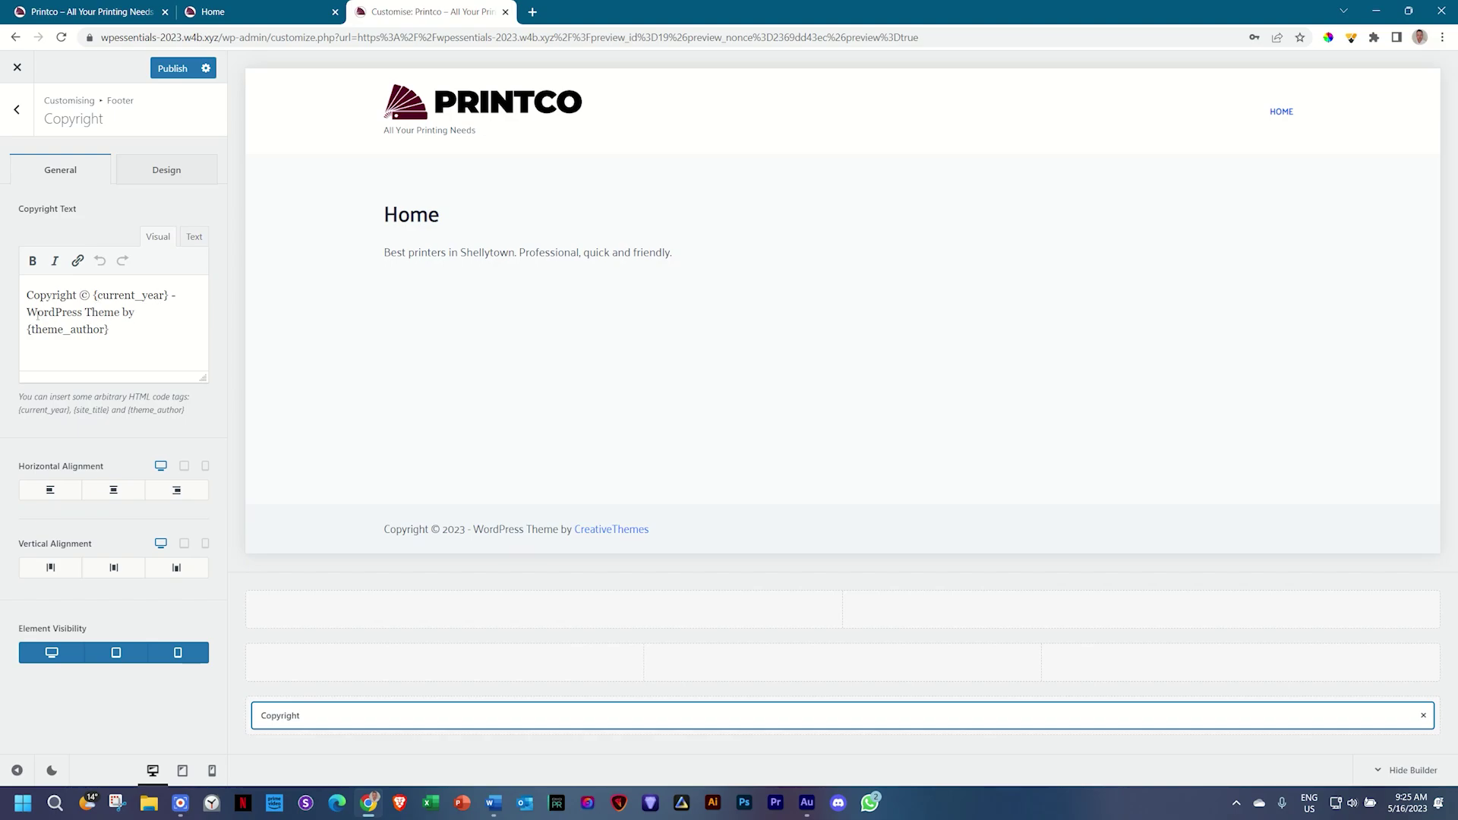
pyautogui.click(73, 327)
# Replace 'WordPress Theme by {theme_author}' with 'Websites 4 Beginners' in the copyright text.
pyautogui.moveTo(174, 295); pyautogui.dragTo(26, 295)
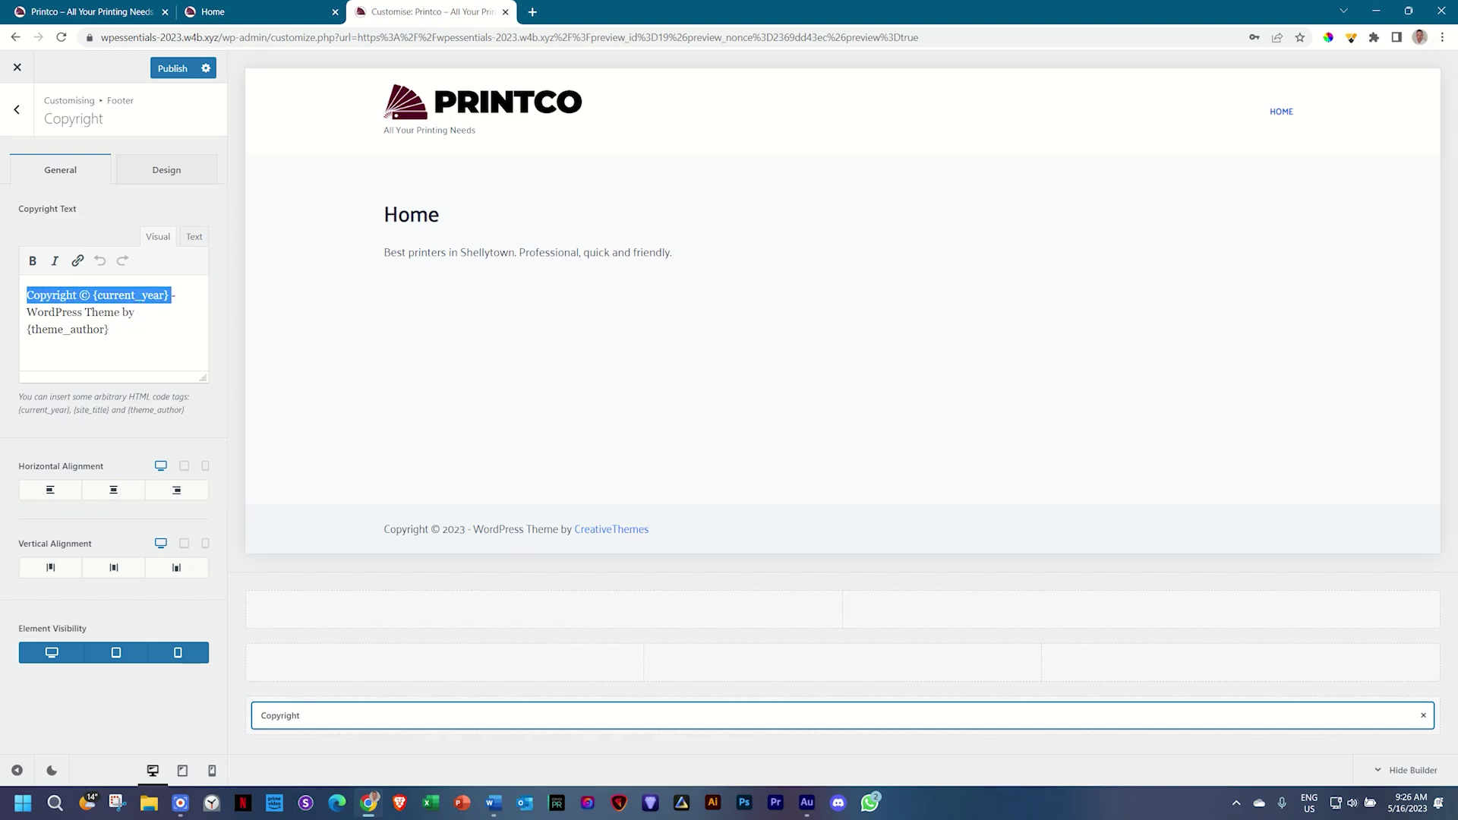
pyautogui.moveTo(110, 329); pyautogui.dragTo(28, 311)
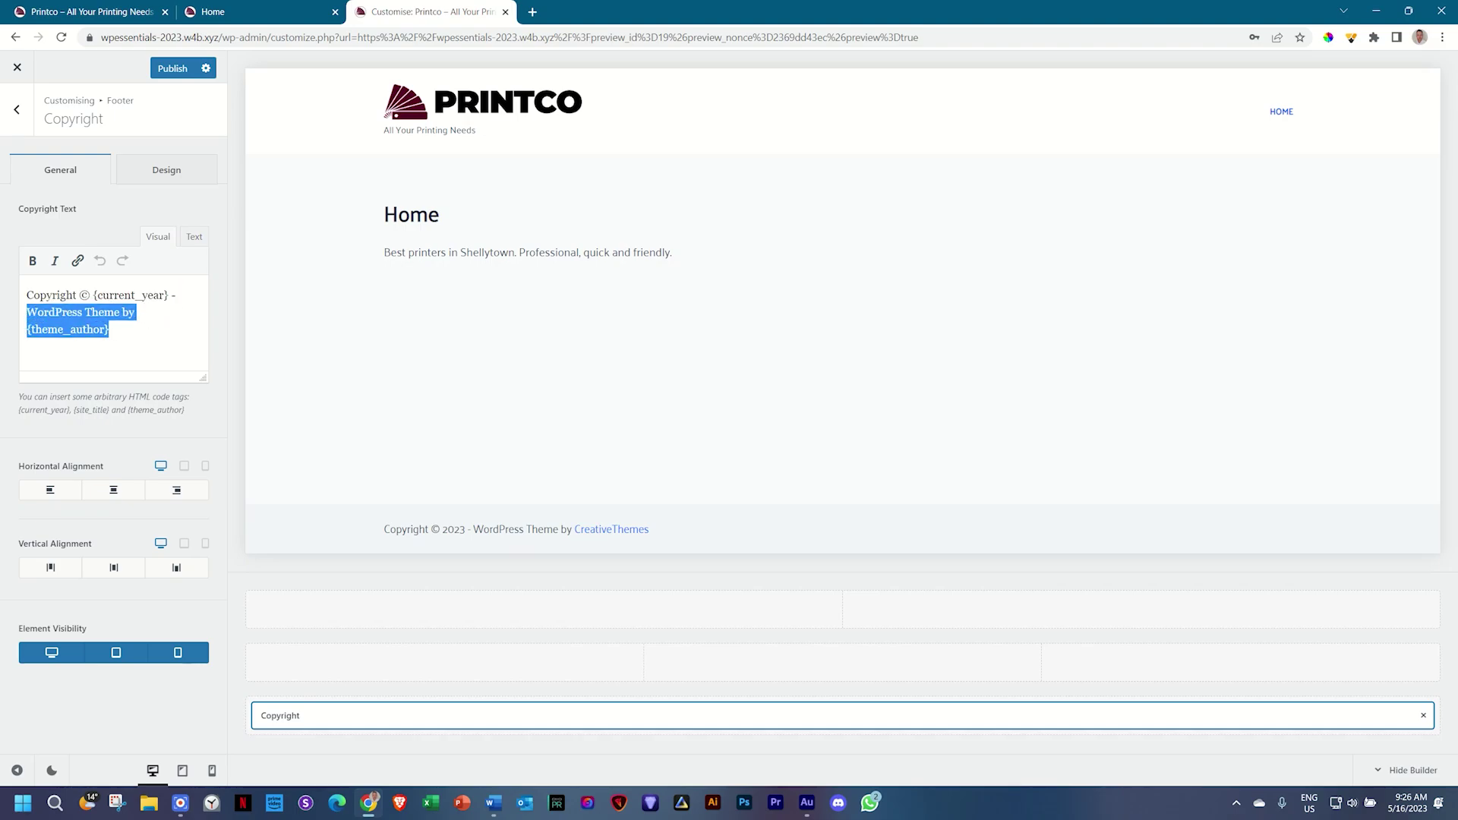
pyautogui.write('Web')
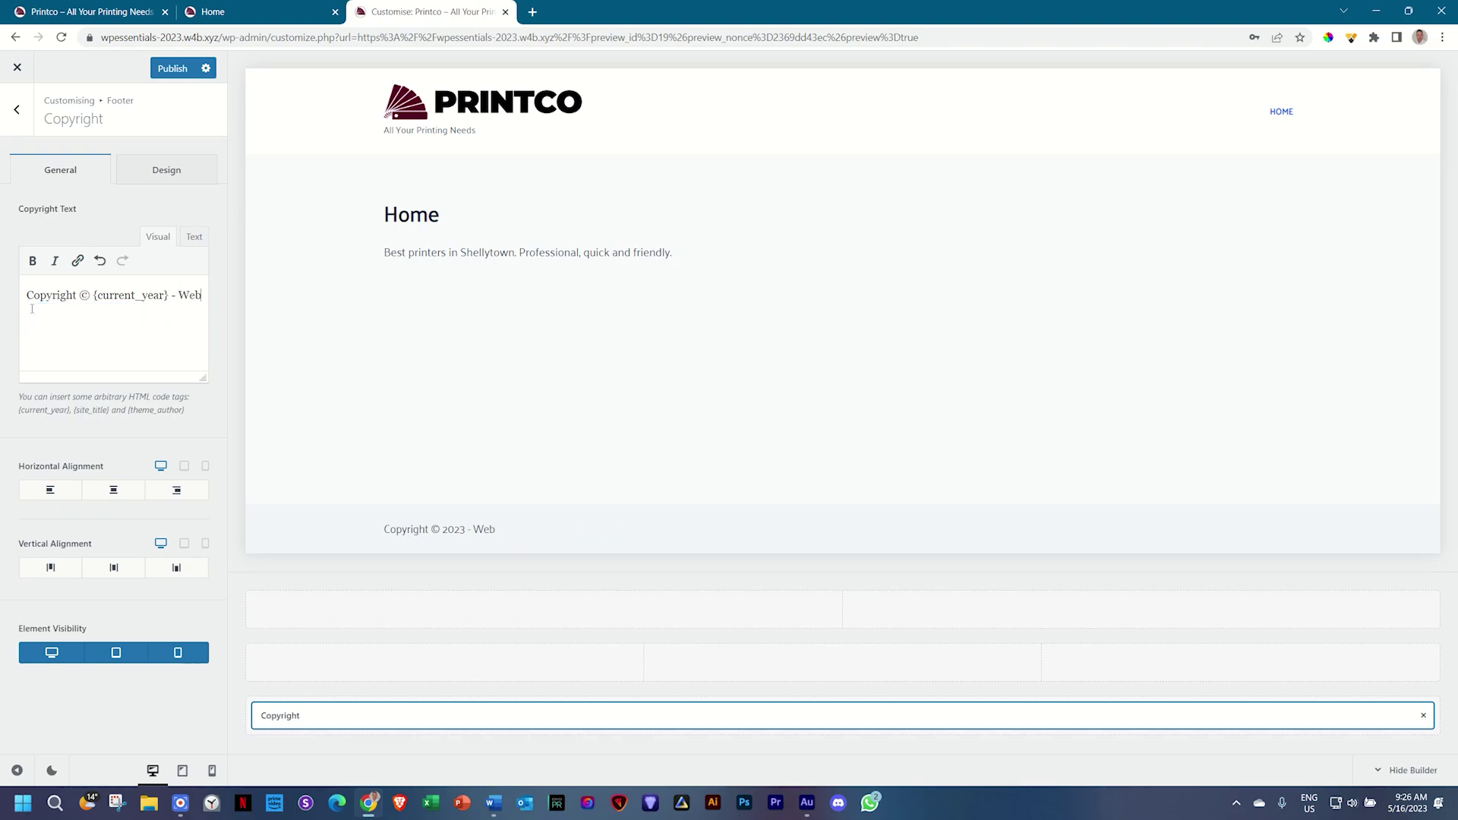
pyautogui.write('sites 4 Beginners')
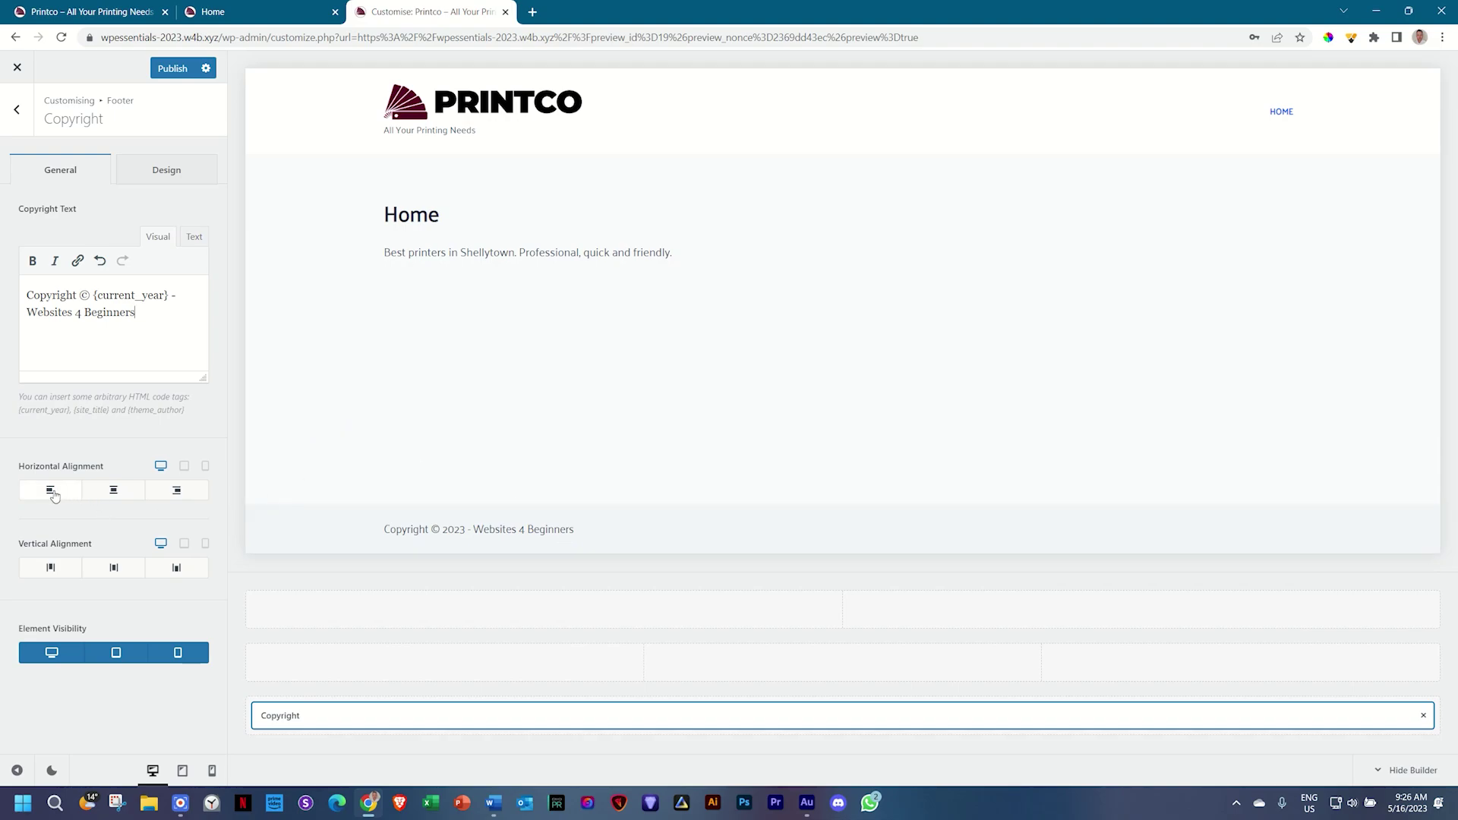
# Try the horizontal and vertical alignment options, leaving the copyright left-aligned with vertical alignment reset.
pyautogui.click(114, 491)
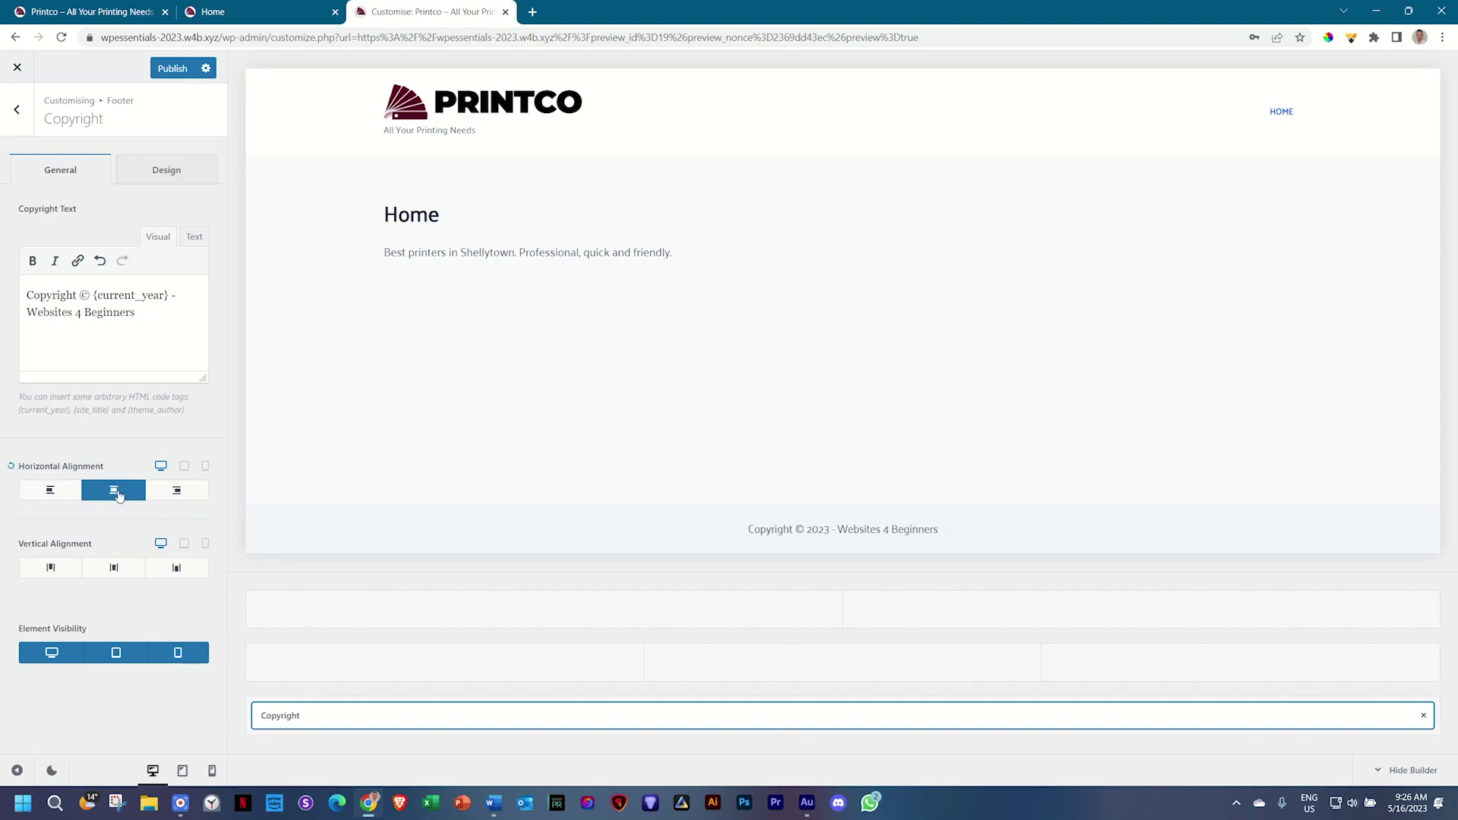
pyautogui.click(188, 499)
pyautogui.click(64, 498)
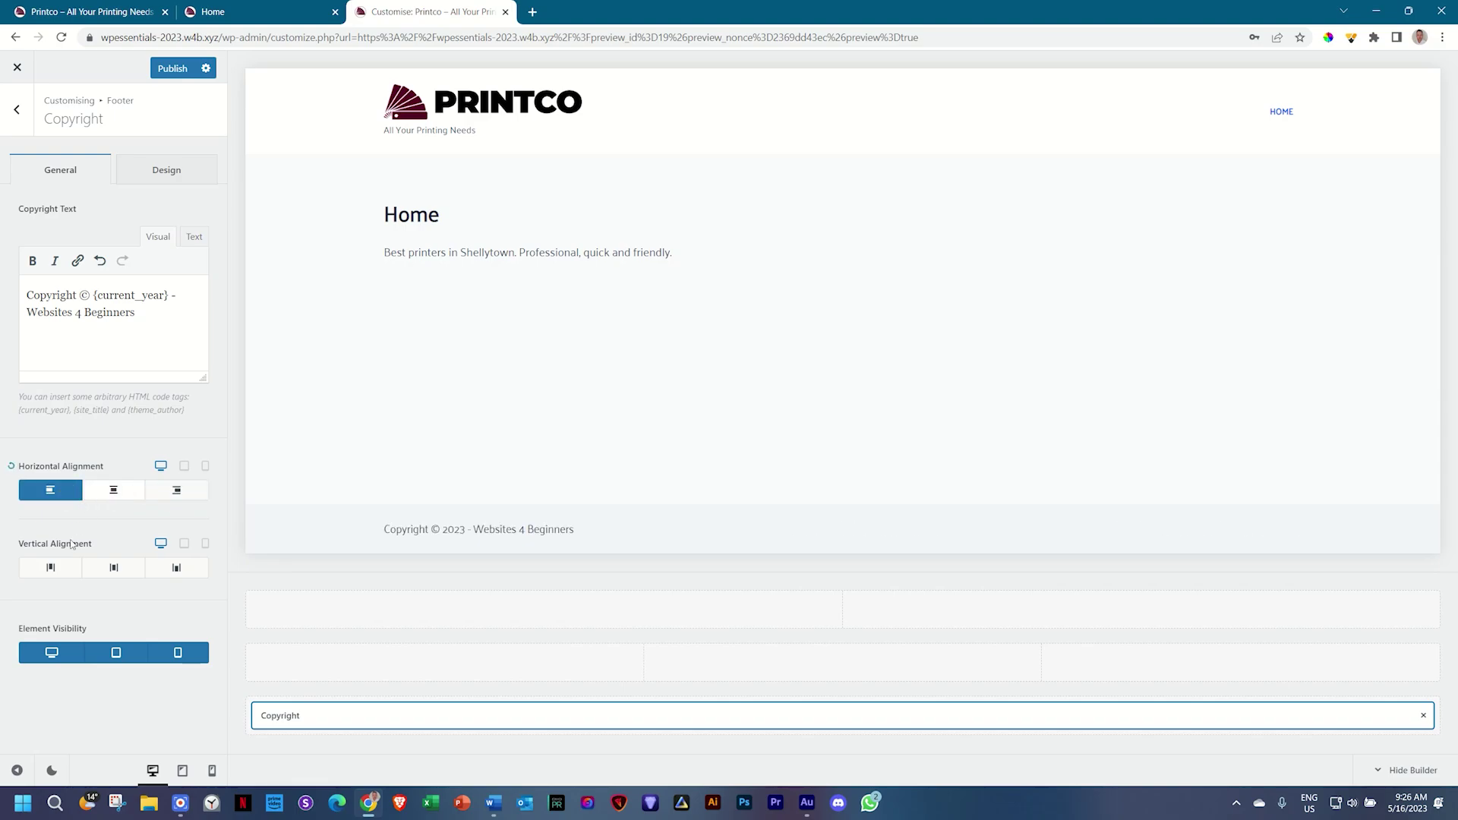
pyautogui.click(72, 566)
pyautogui.click(135, 569)
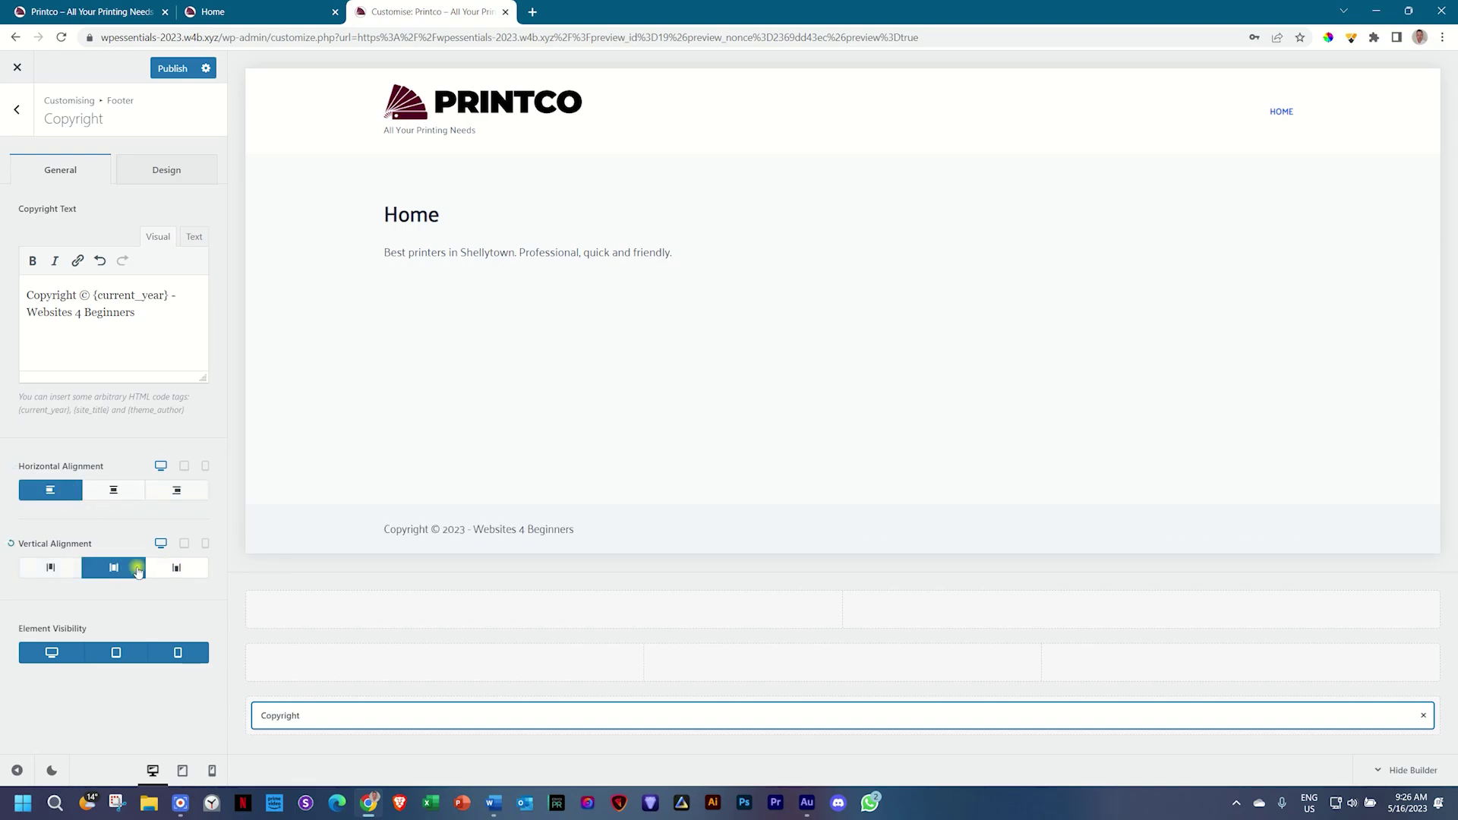
pyautogui.click(12, 544)
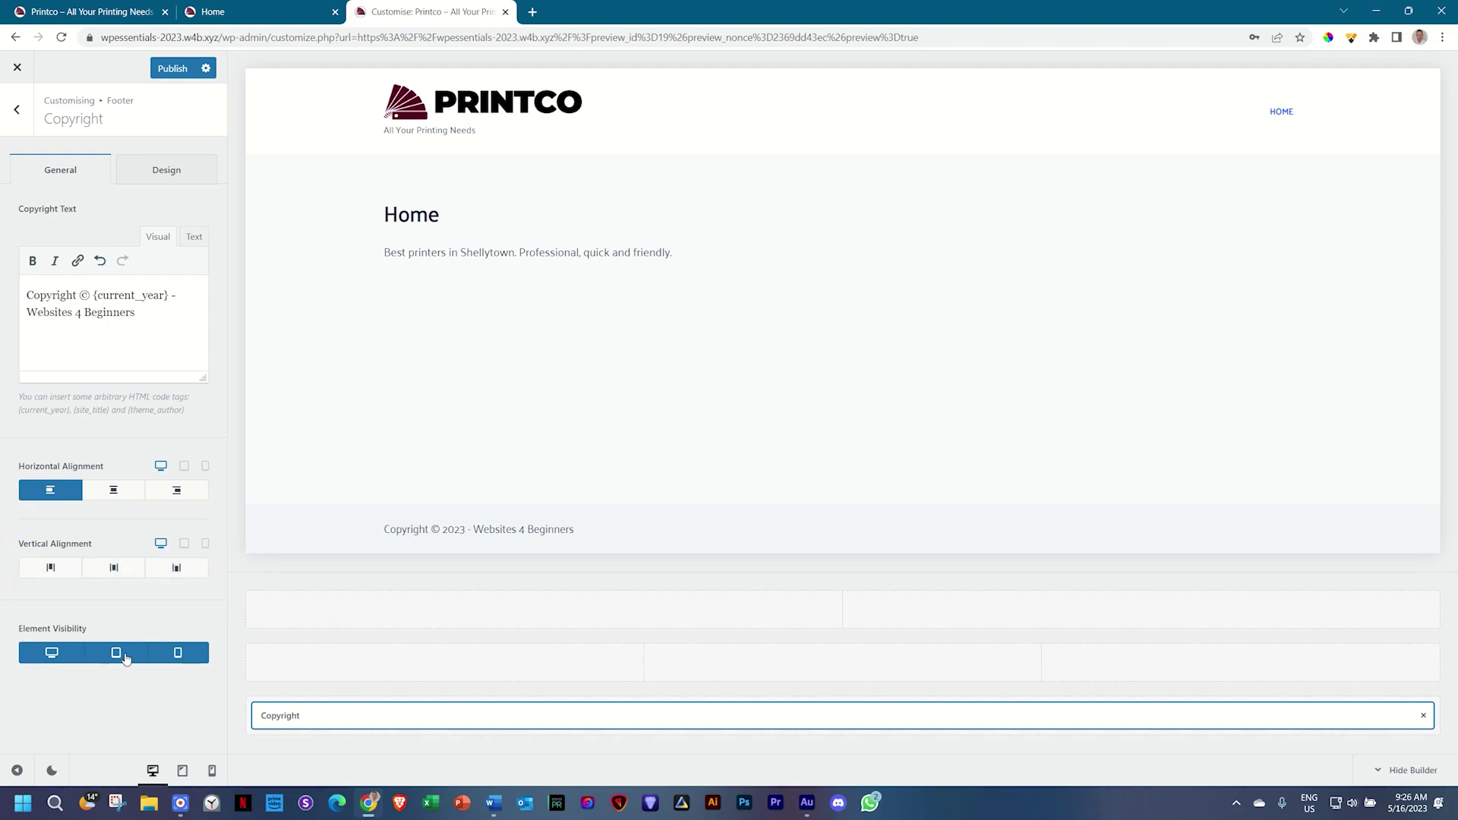
# Preview at mobile width, keep the copyright visible on mobile, and return to desktop.
pyautogui.click(212, 770)
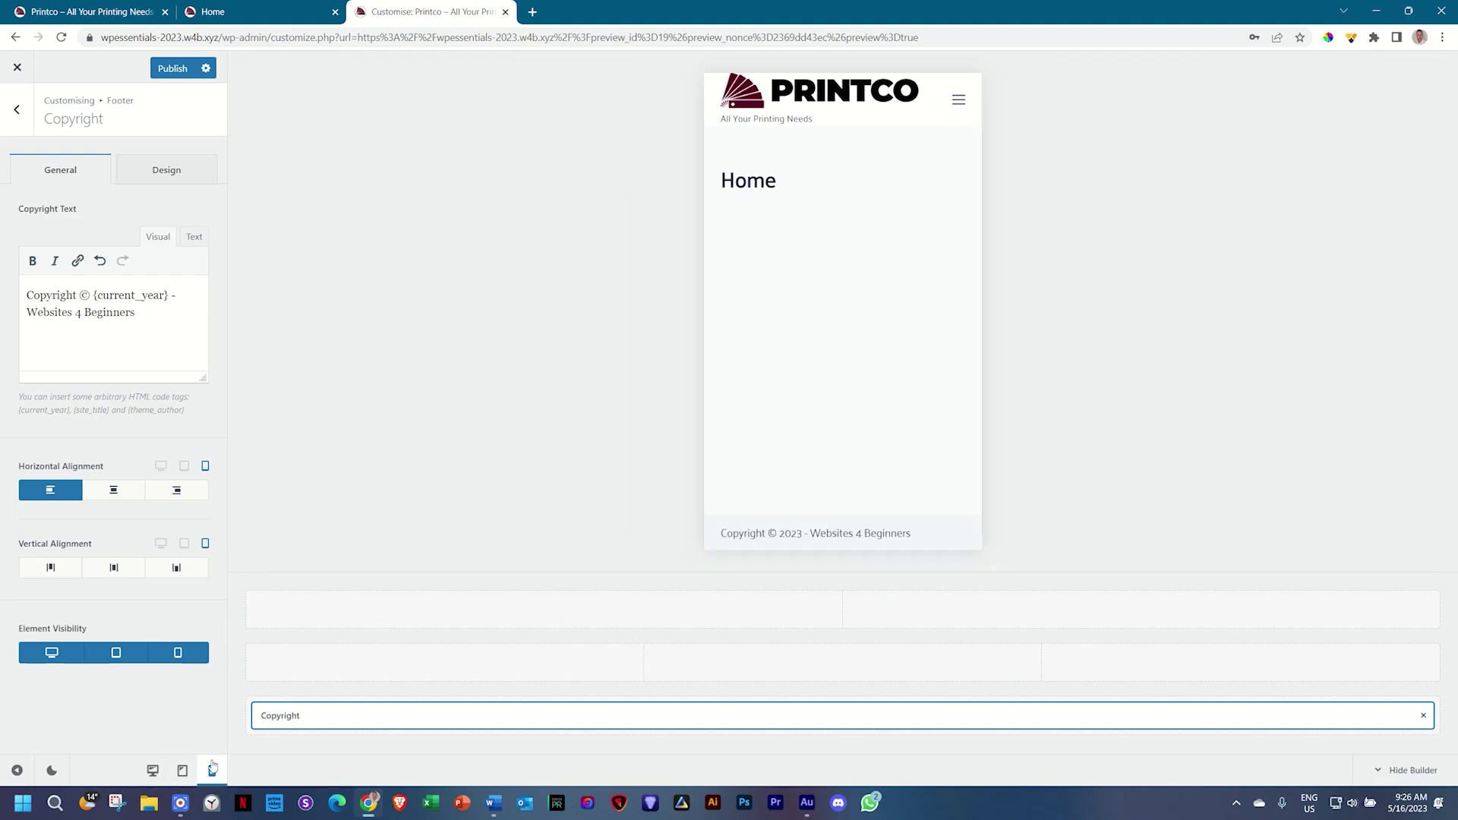
pyautogui.click(178, 652)
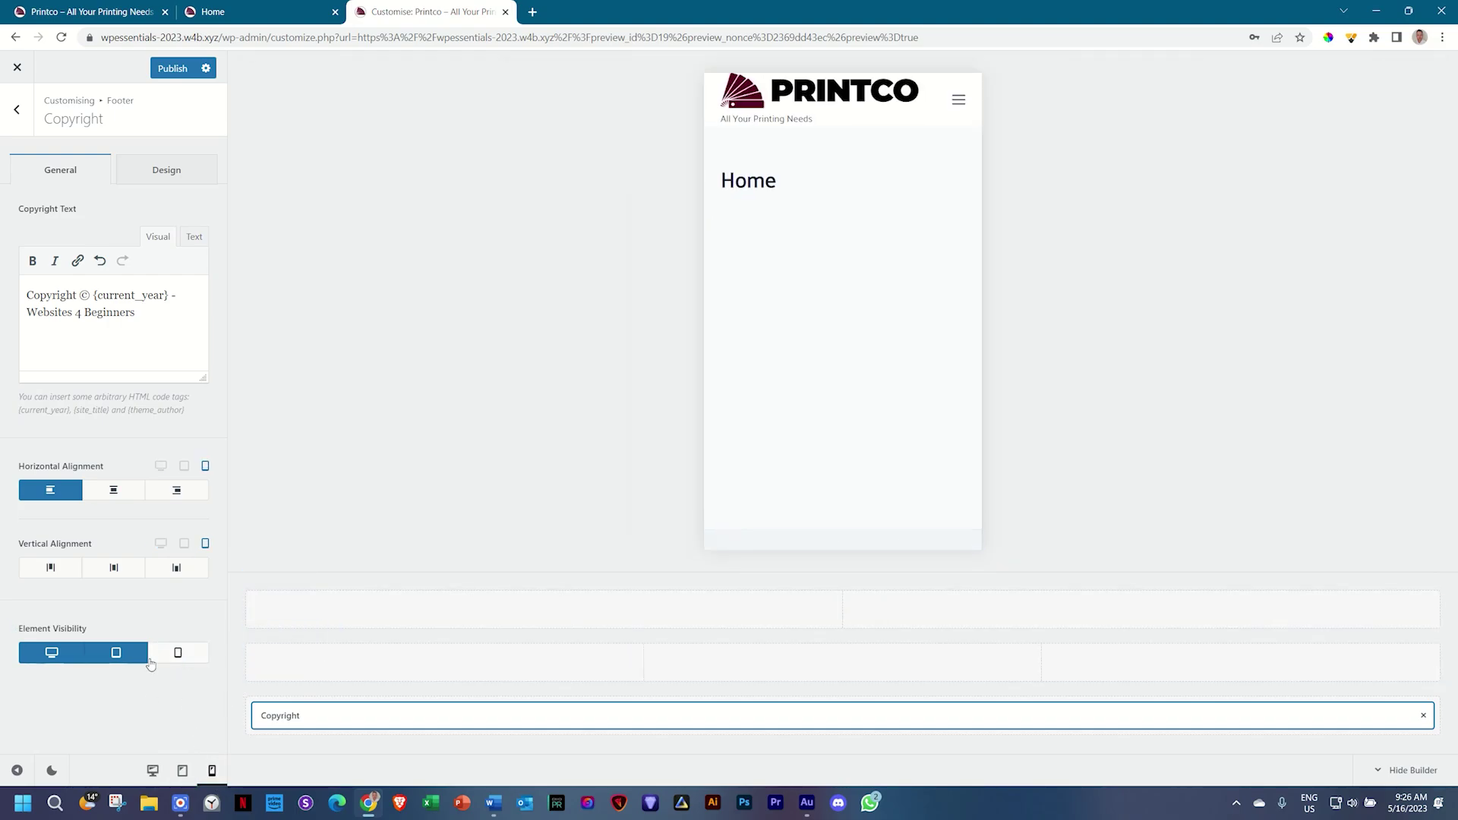
pyautogui.click(177, 653)
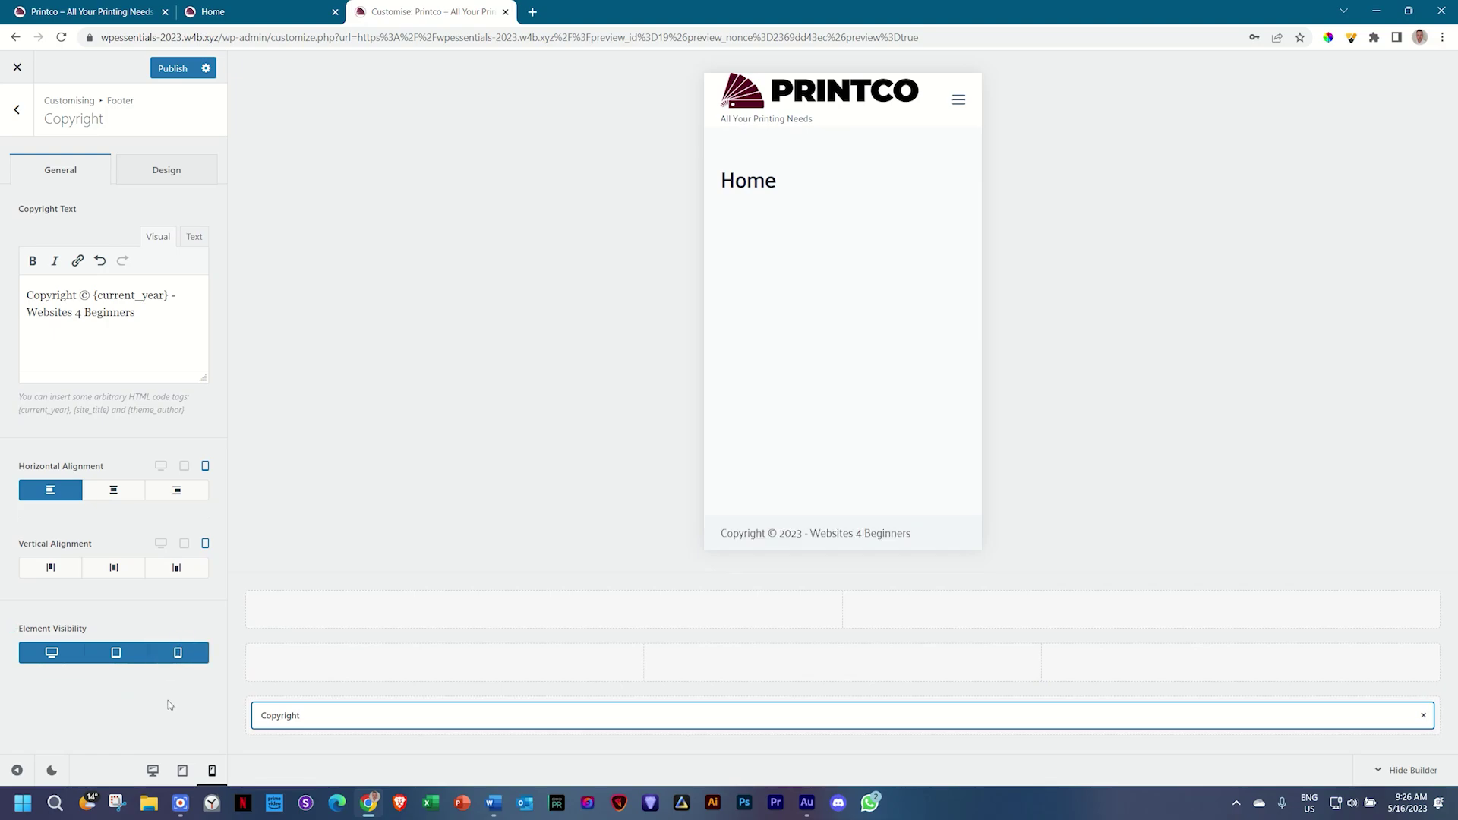
pyautogui.click(155, 771)
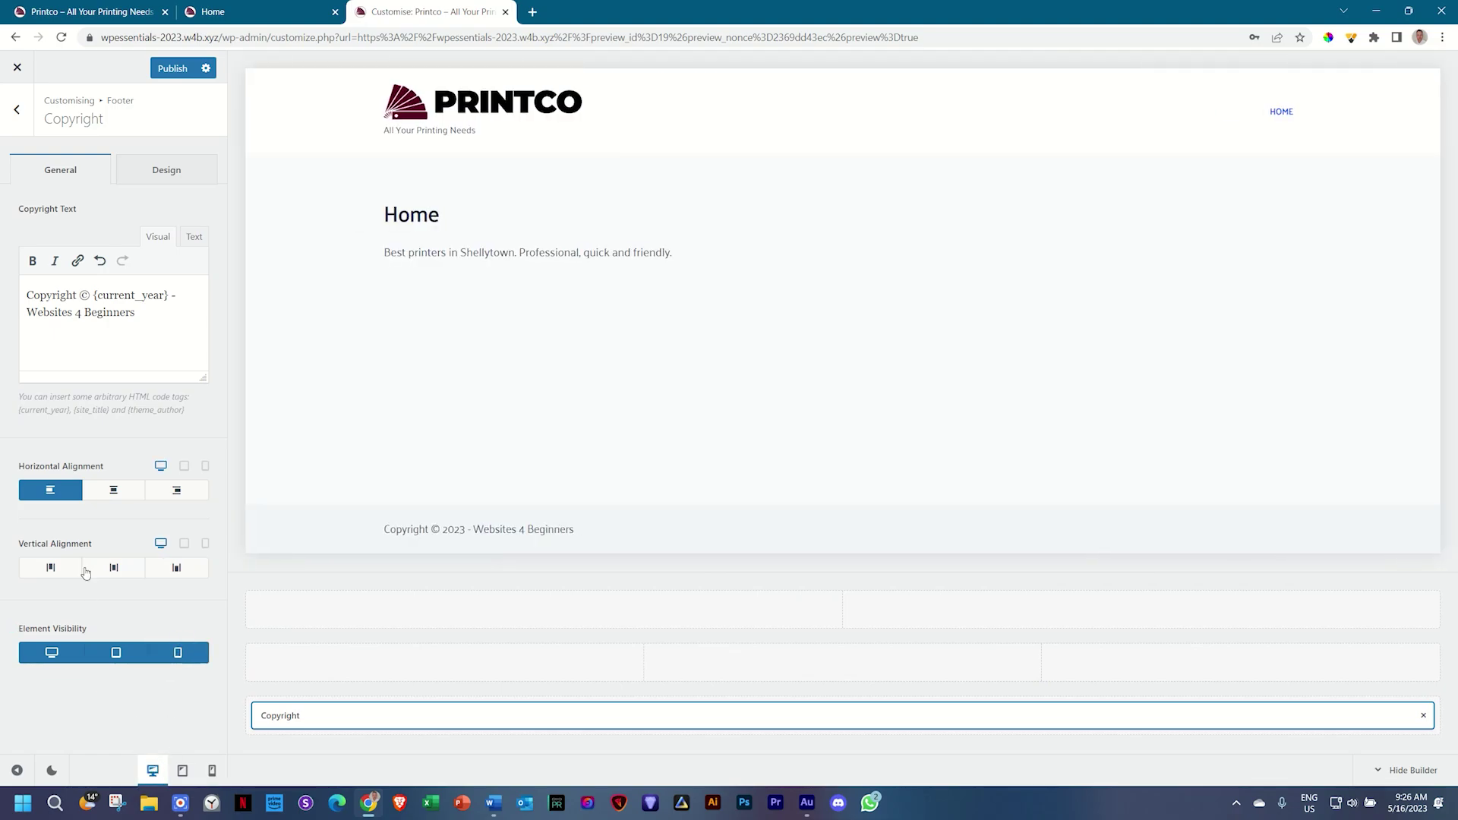
# Open the copyright's Design font settings and select the 'Palanquin Dark' font name in the notes.
pyautogui.click(173, 171)
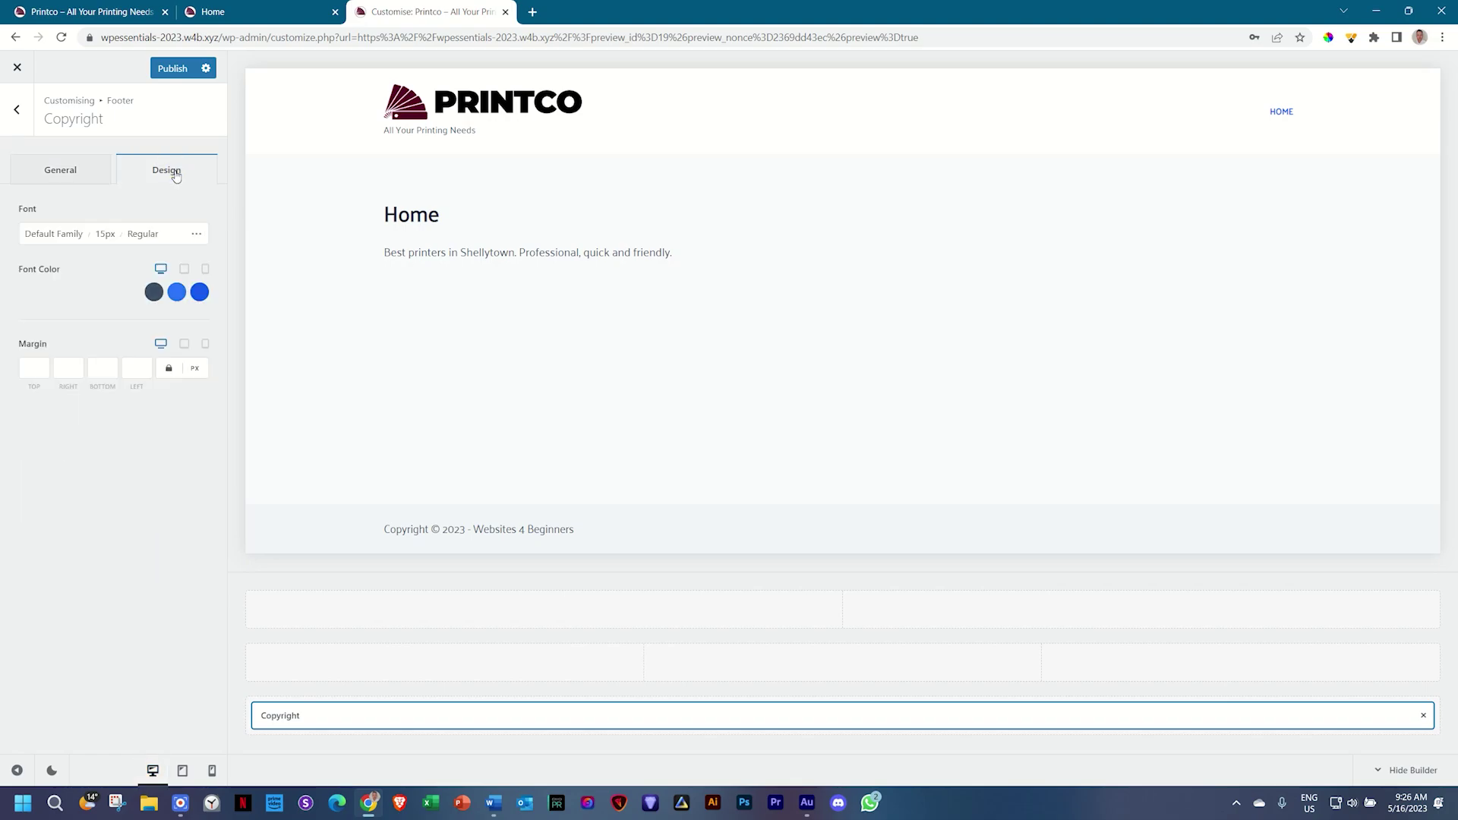
pyautogui.click(53, 236)
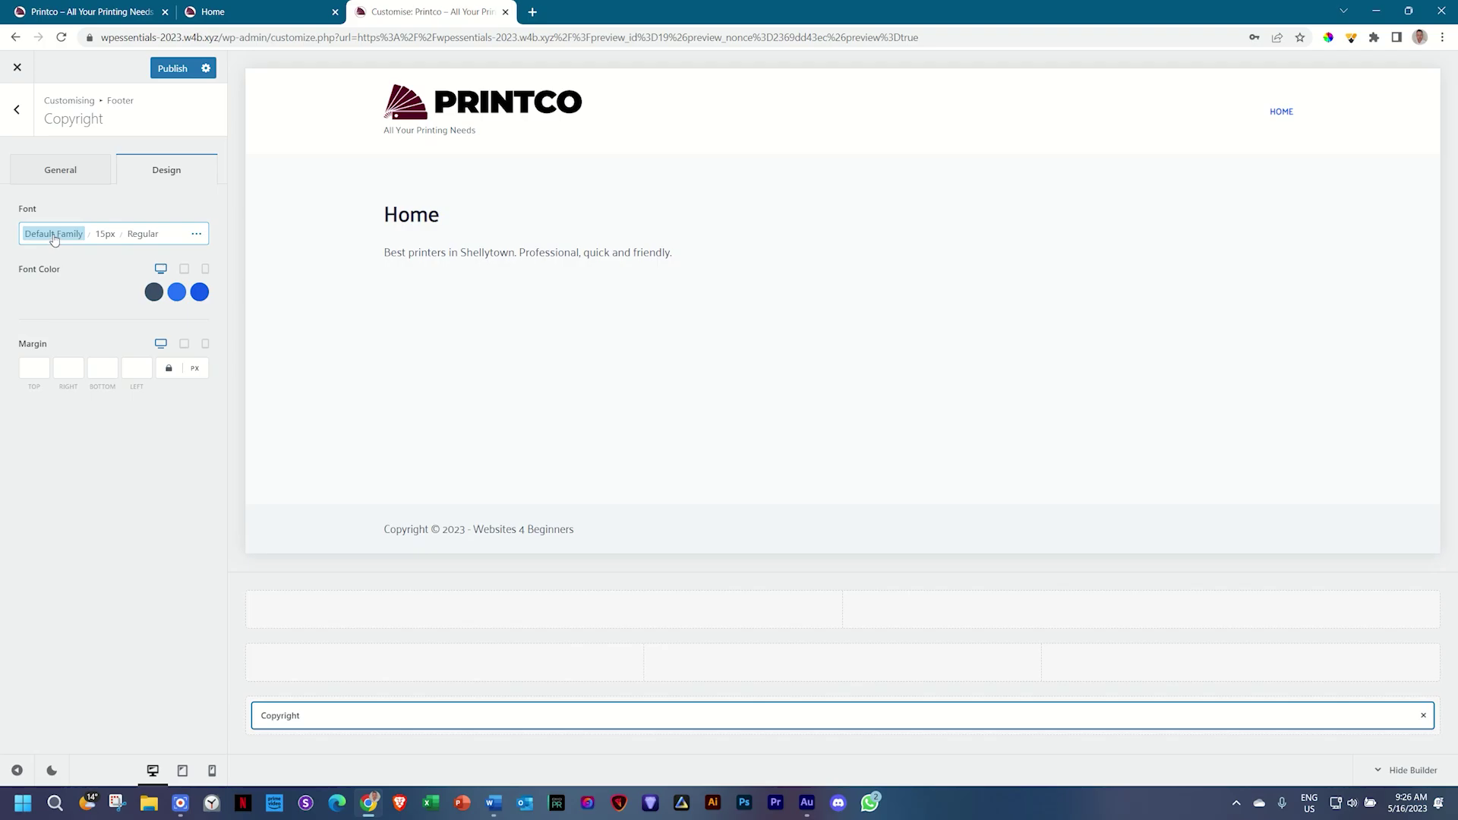
pyautogui.click(494, 803)
pyautogui.click(551, 501)
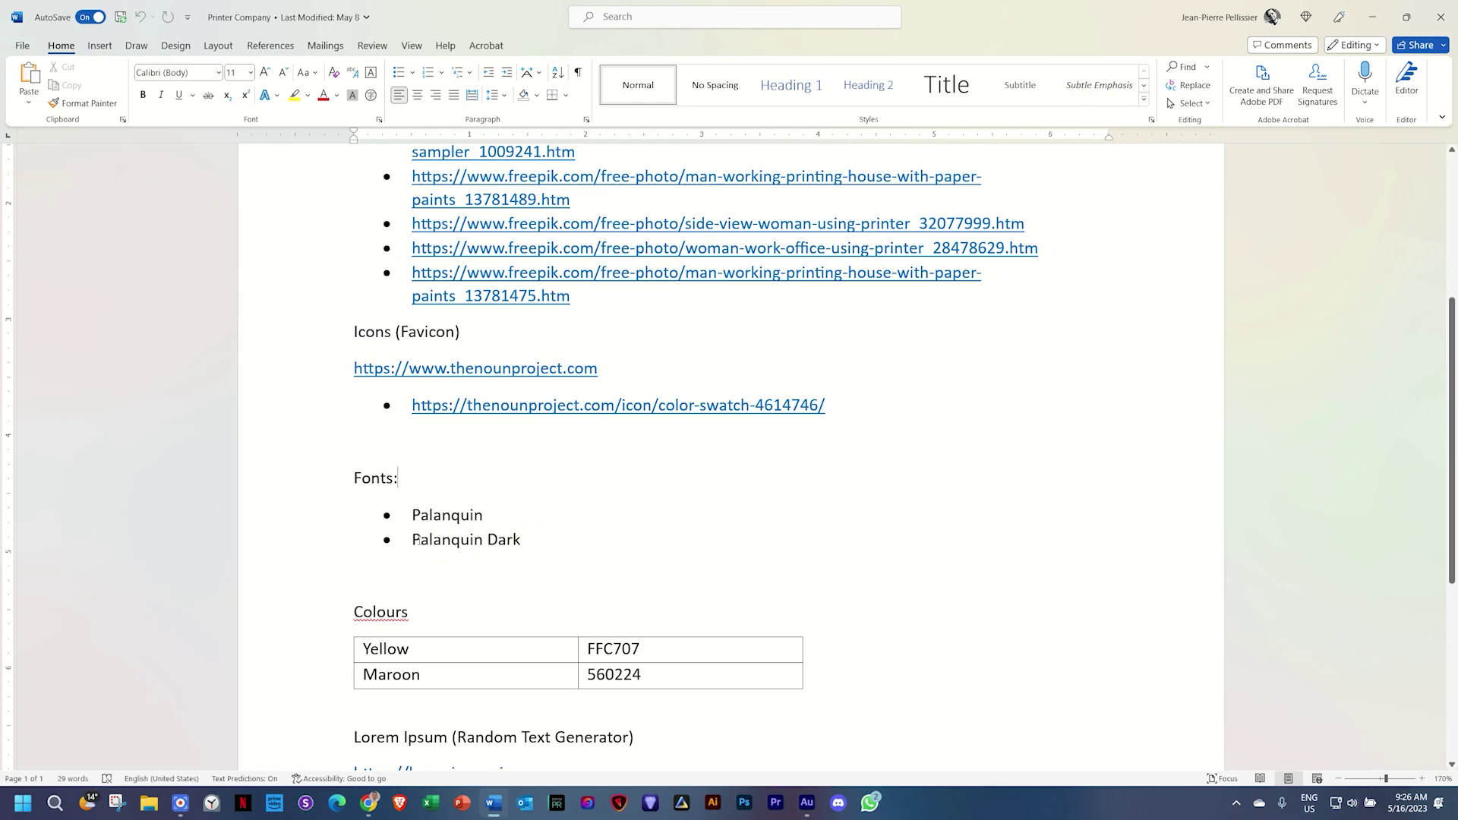
pyautogui.moveTo(417, 541); pyautogui.dragTo(568, 538)
pyautogui.click(369, 804)
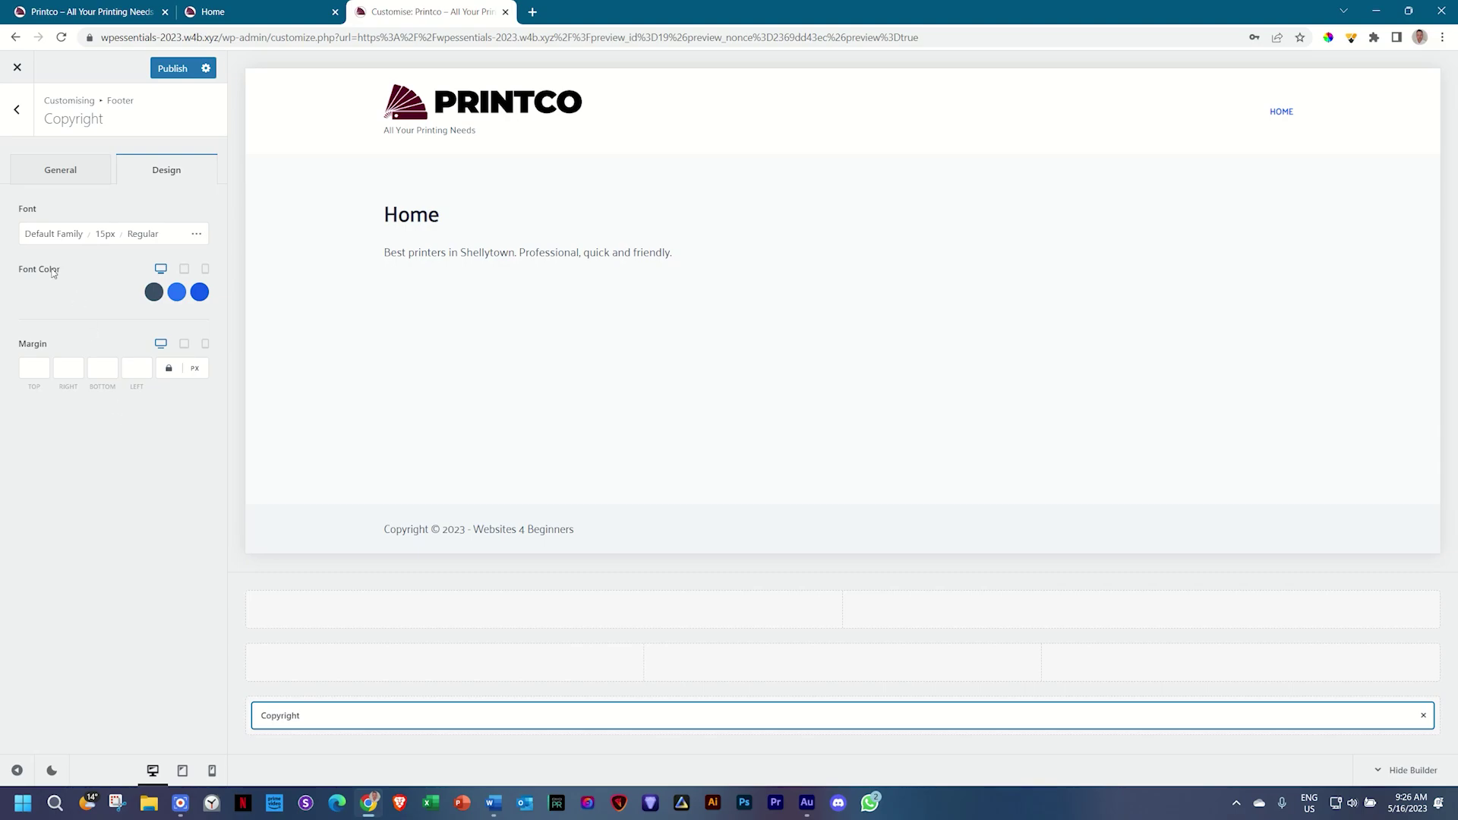
# Set the copyright font family to Palanquin Dark using the font search.
pyautogui.click(41, 235)
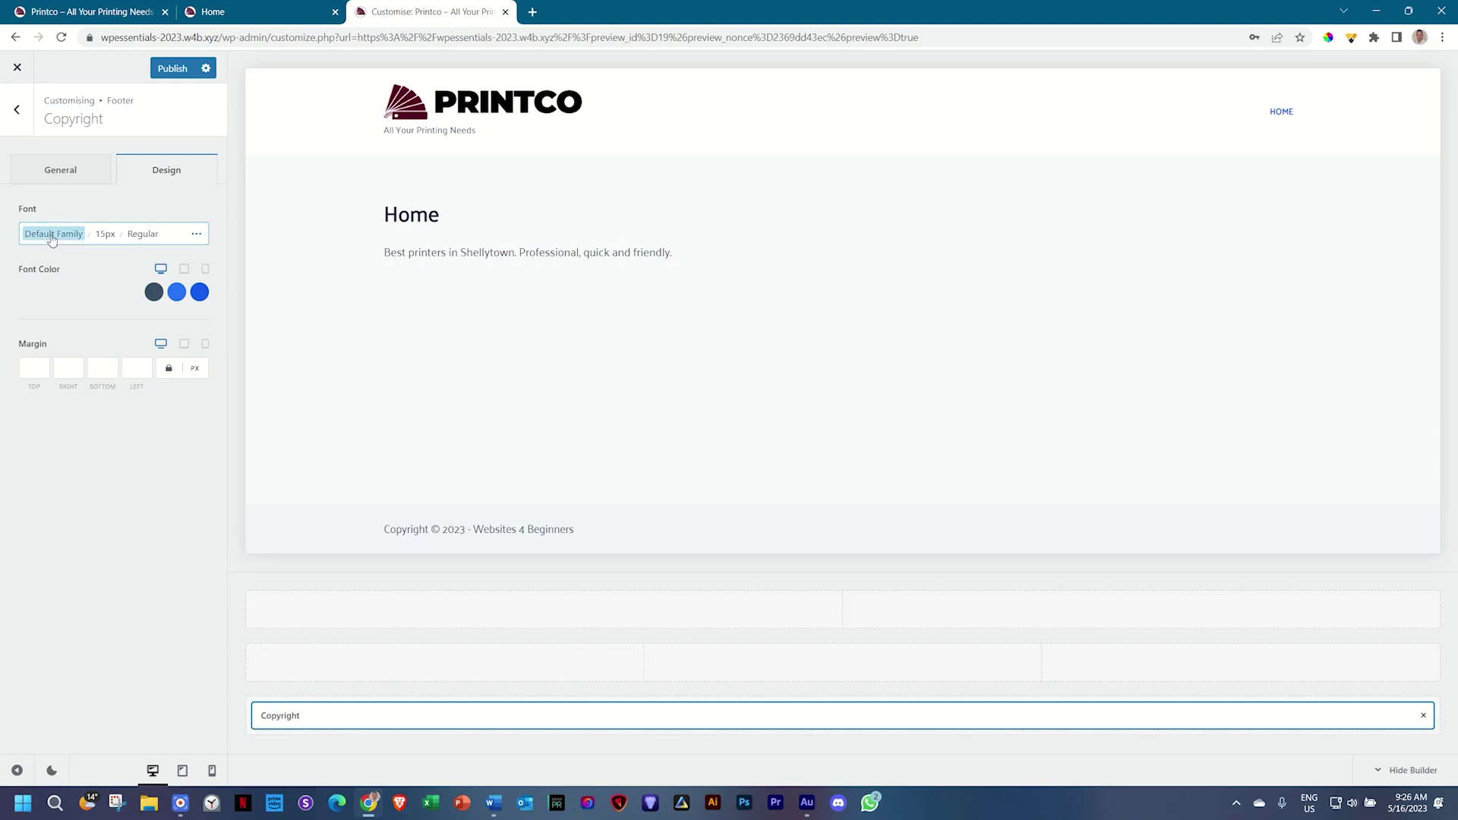
pyautogui.click(51, 236)
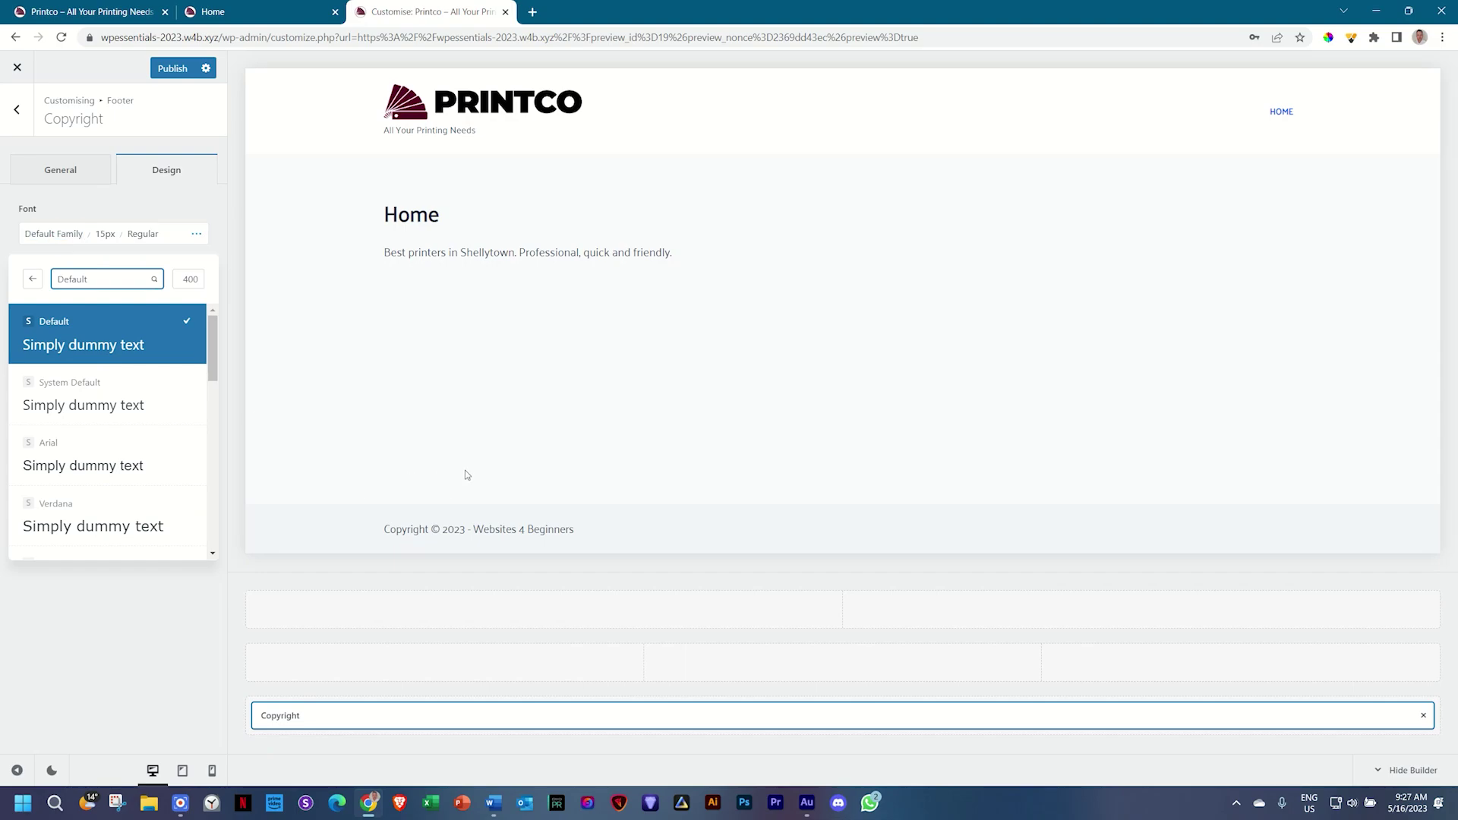
pyautogui.click(104, 283)
pyautogui.write('pa')
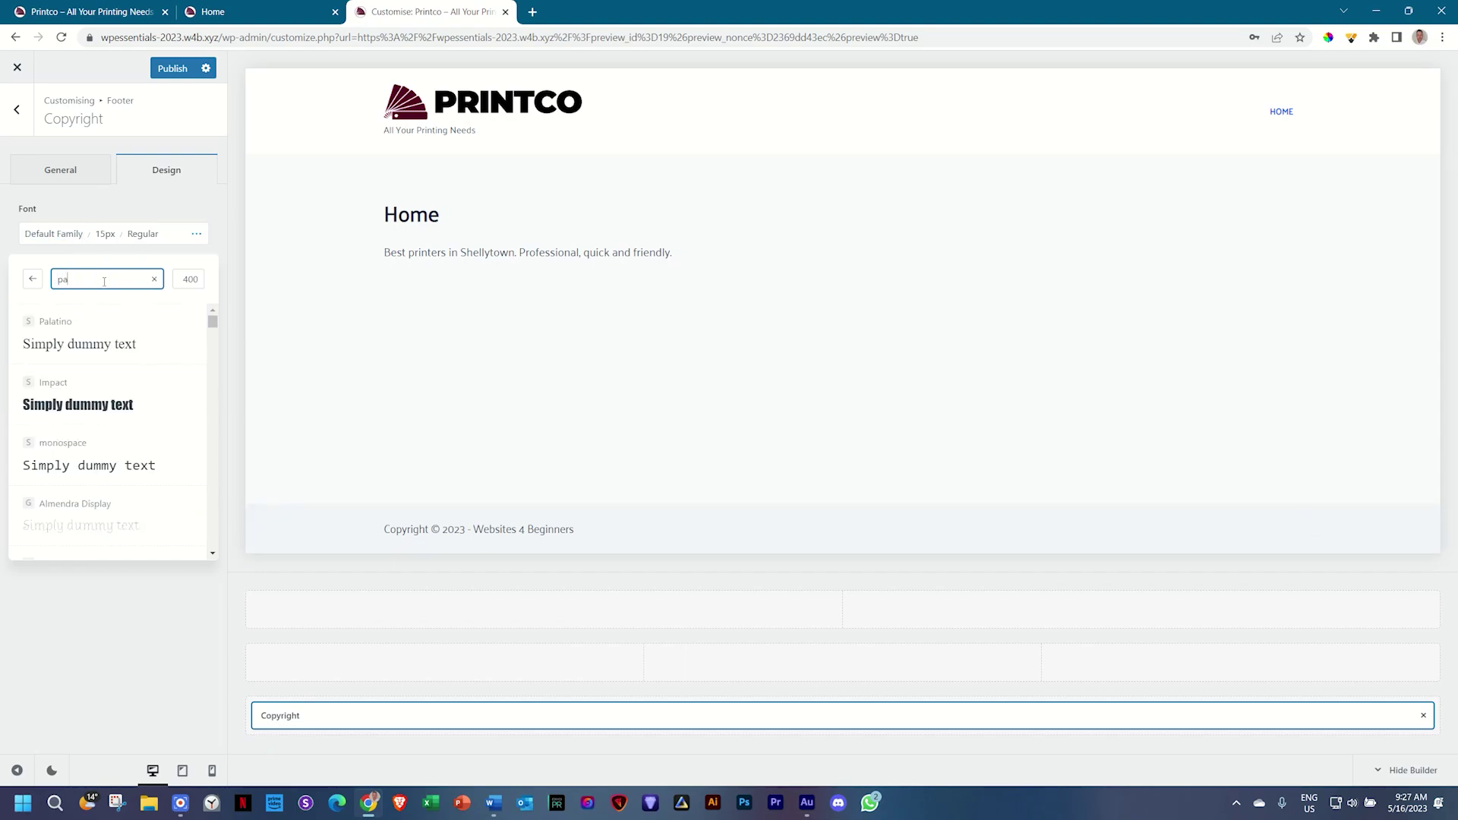
pyautogui.write('lanquin')
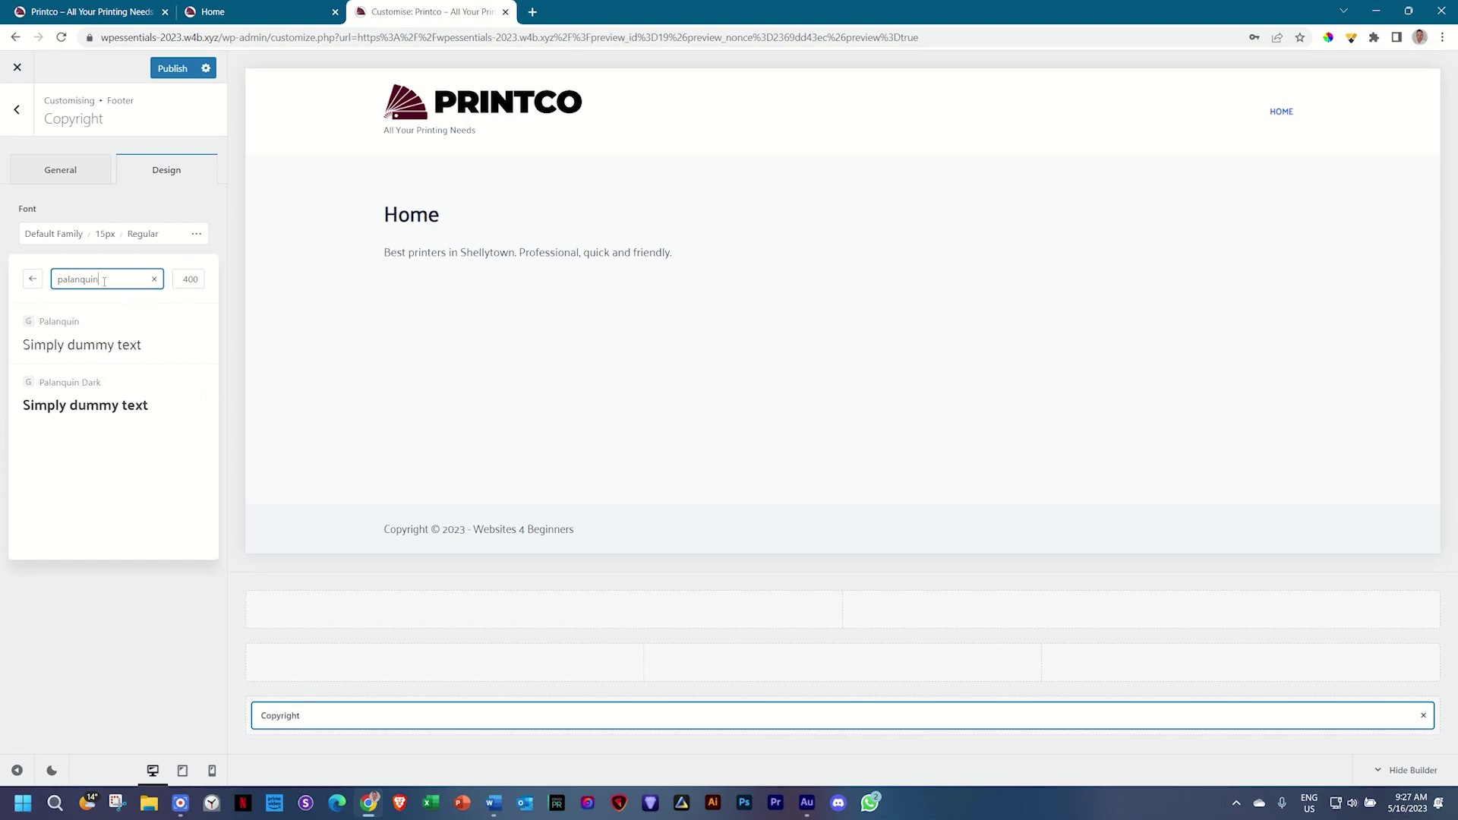
pyautogui.click(76, 393)
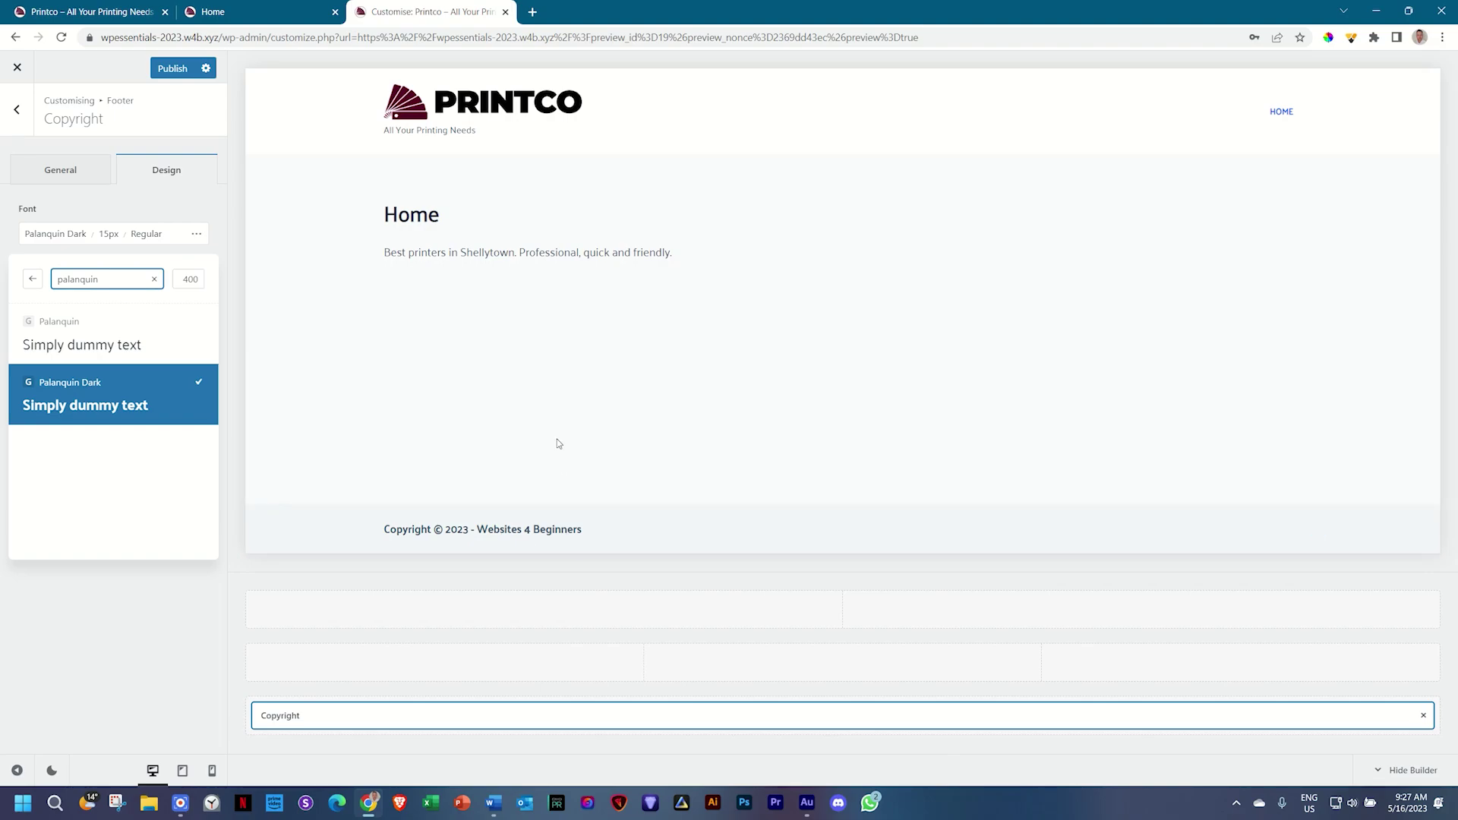
# Raise the copyright font size from 15 to 16px and make it uppercase.
pyautogui.click(108, 236)
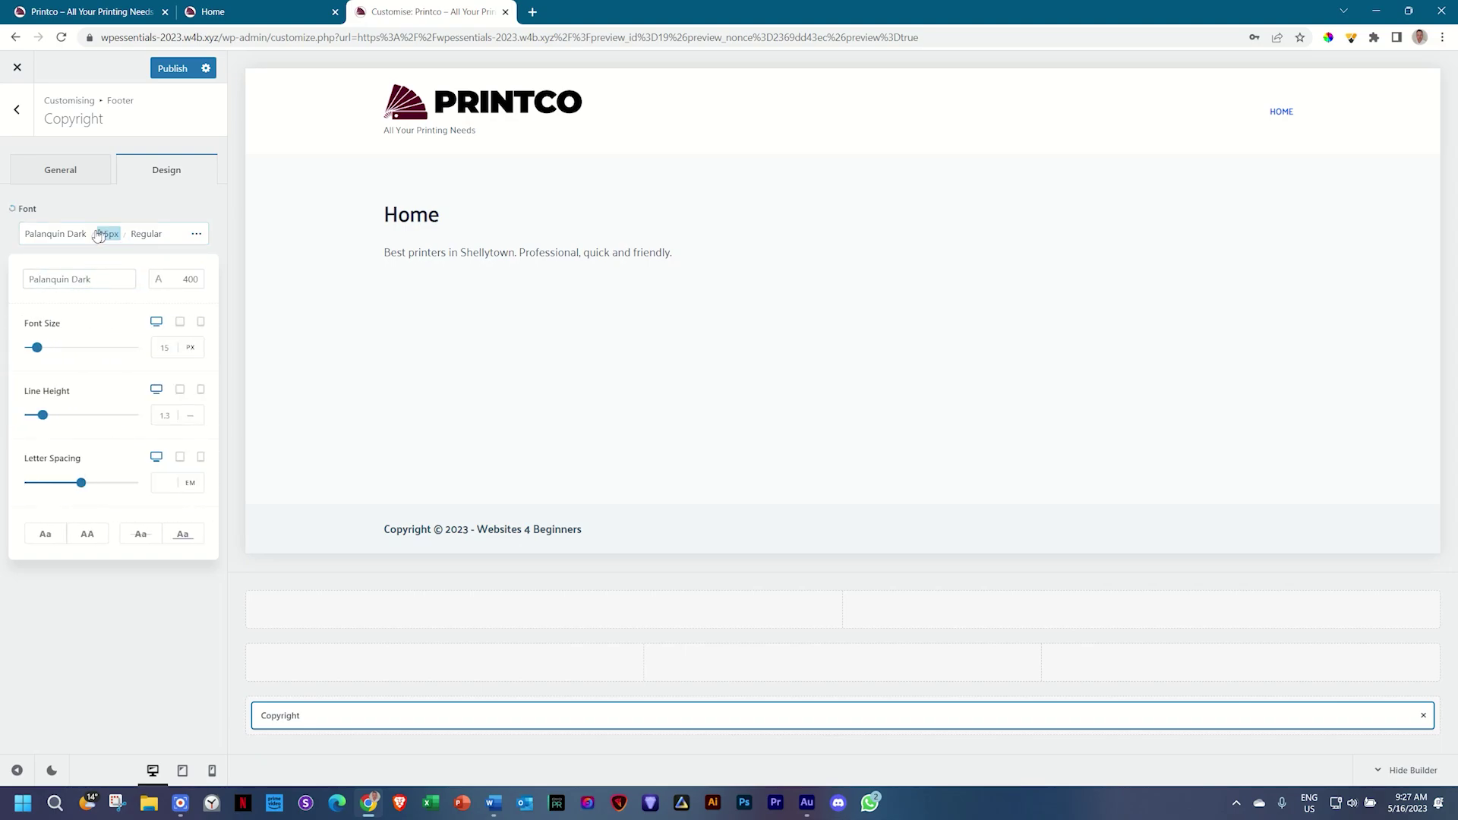
pyautogui.click(164, 347)
pyautogui.press('Up')
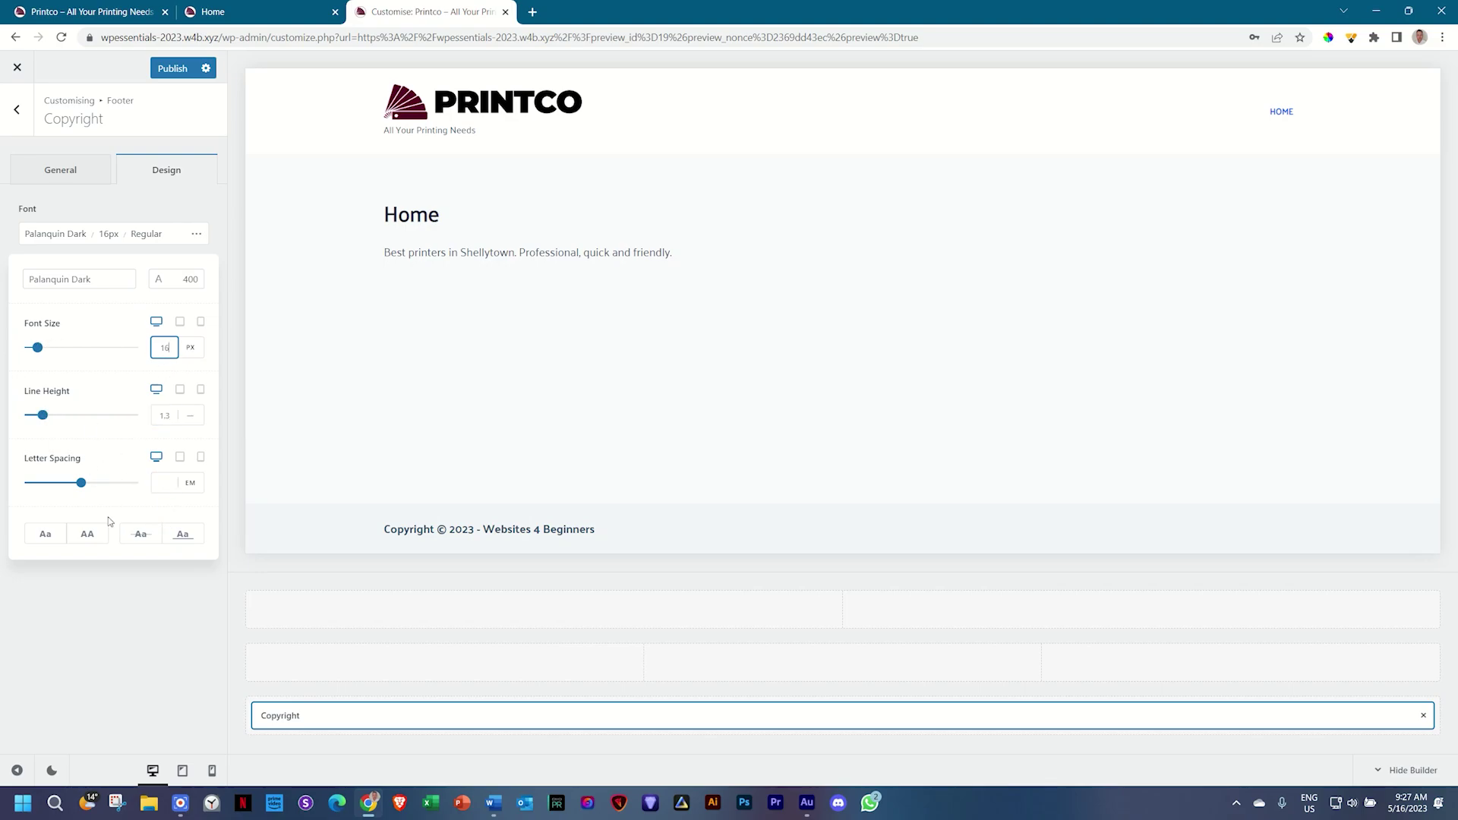
pyautogui.click(93, 536)
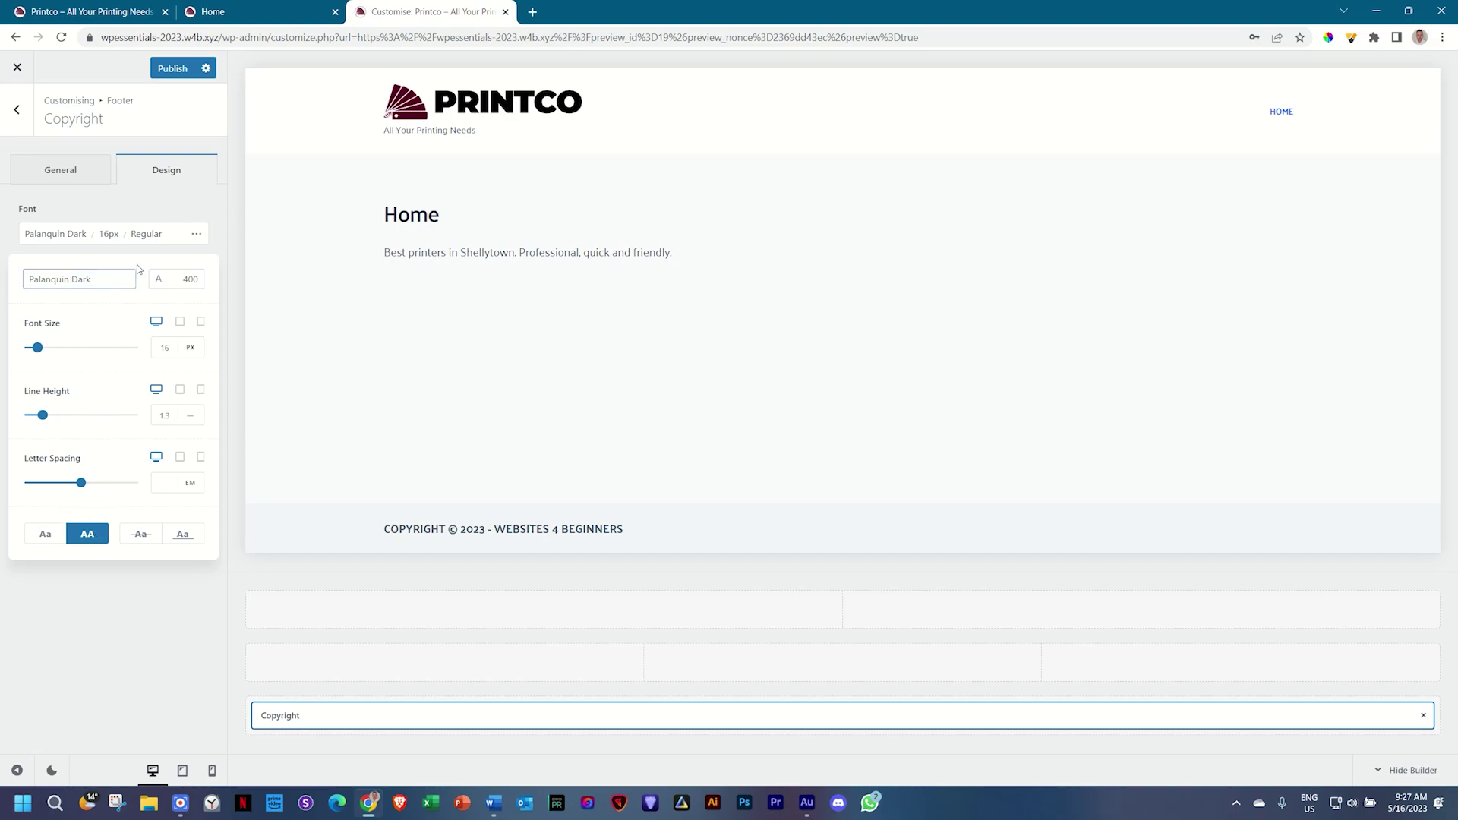
pyautogui.click(196, 234)
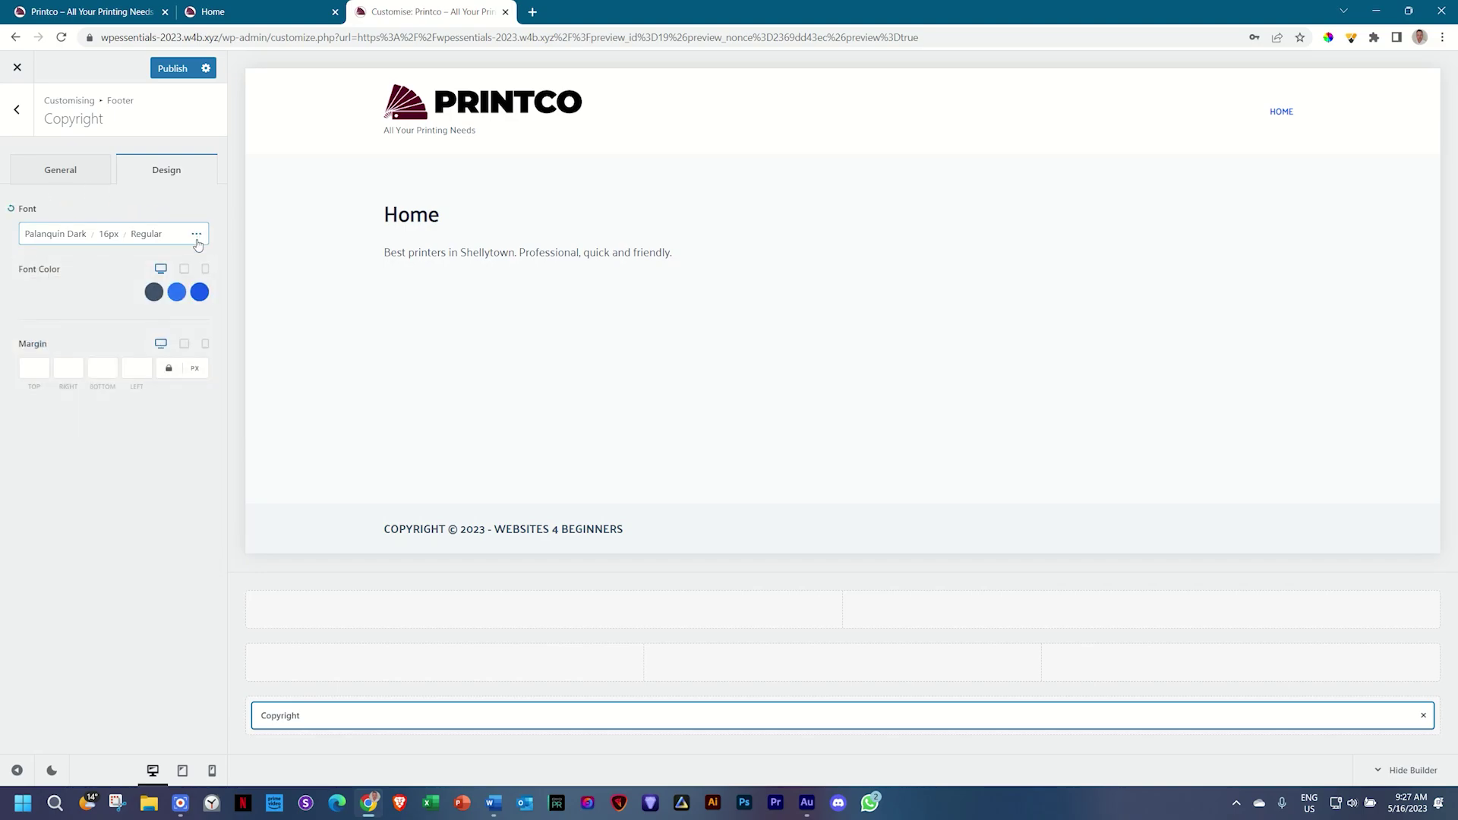
# Publish the footer font changes and exit the Customizer to the live site.
pyautogui.click(197, 236)
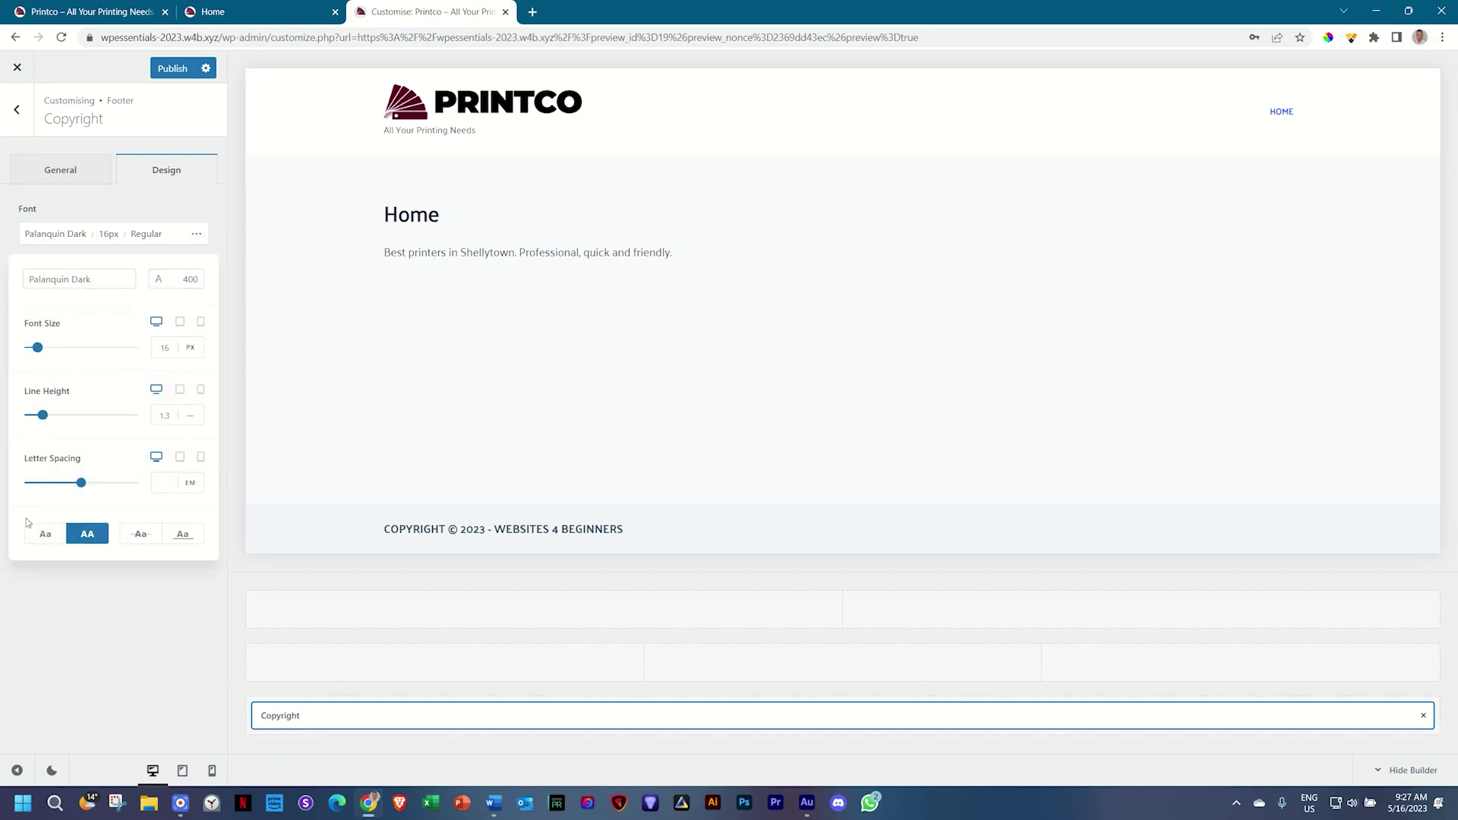
pyautogui.click(195, 203)
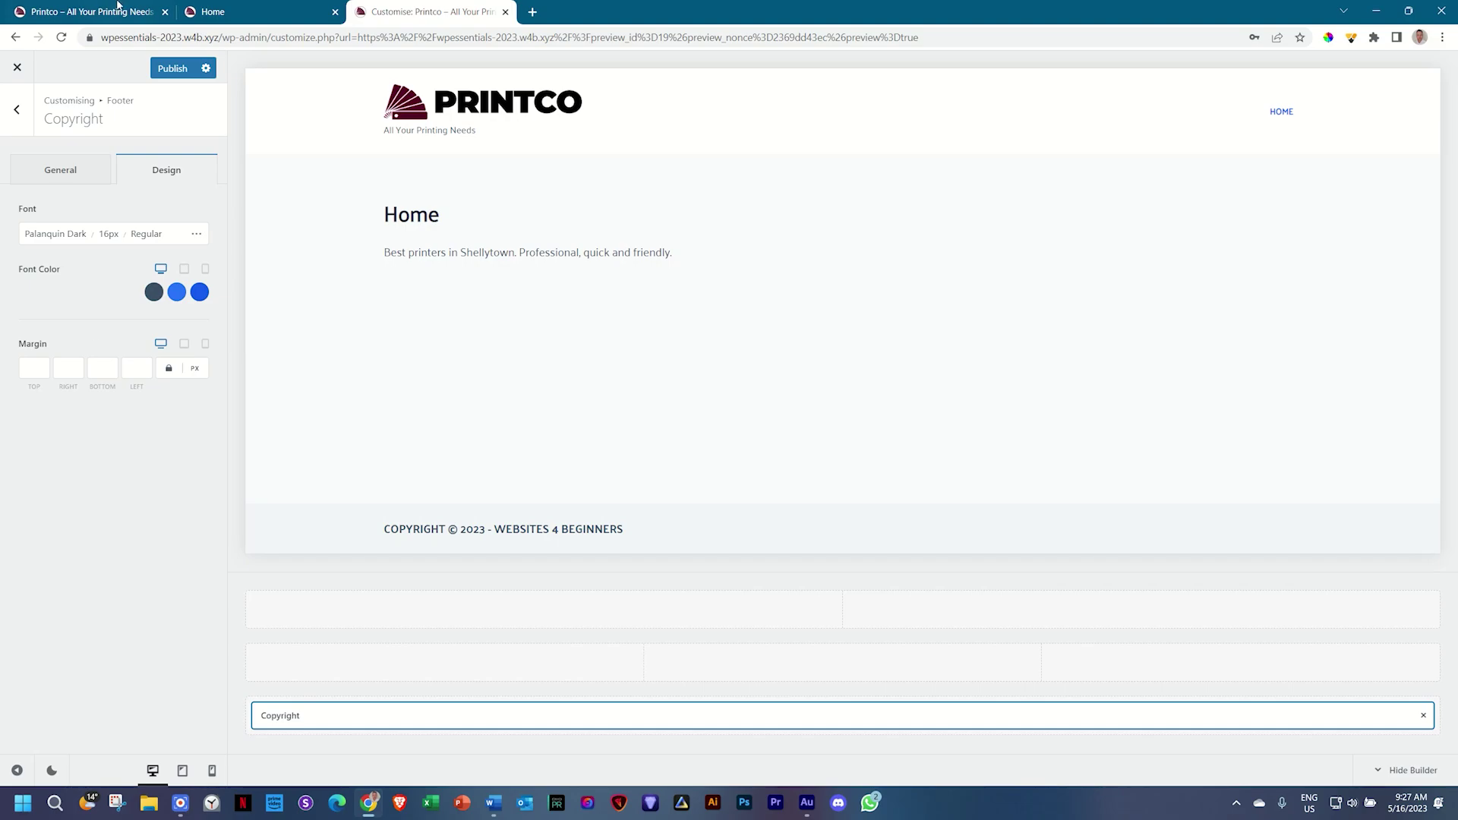
pyautogui.click(181, 67)
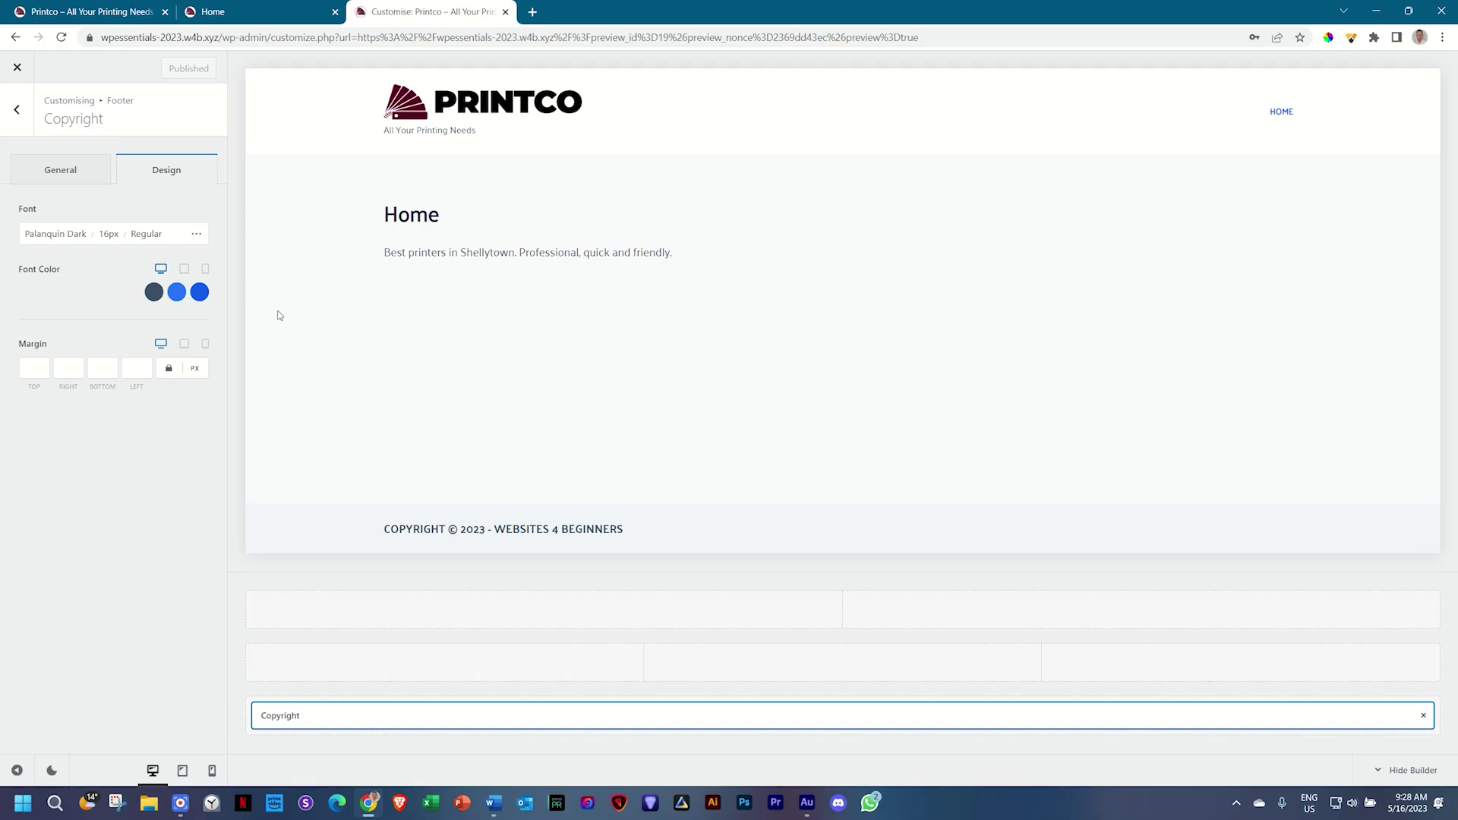
pyautogui.click(17, 67)
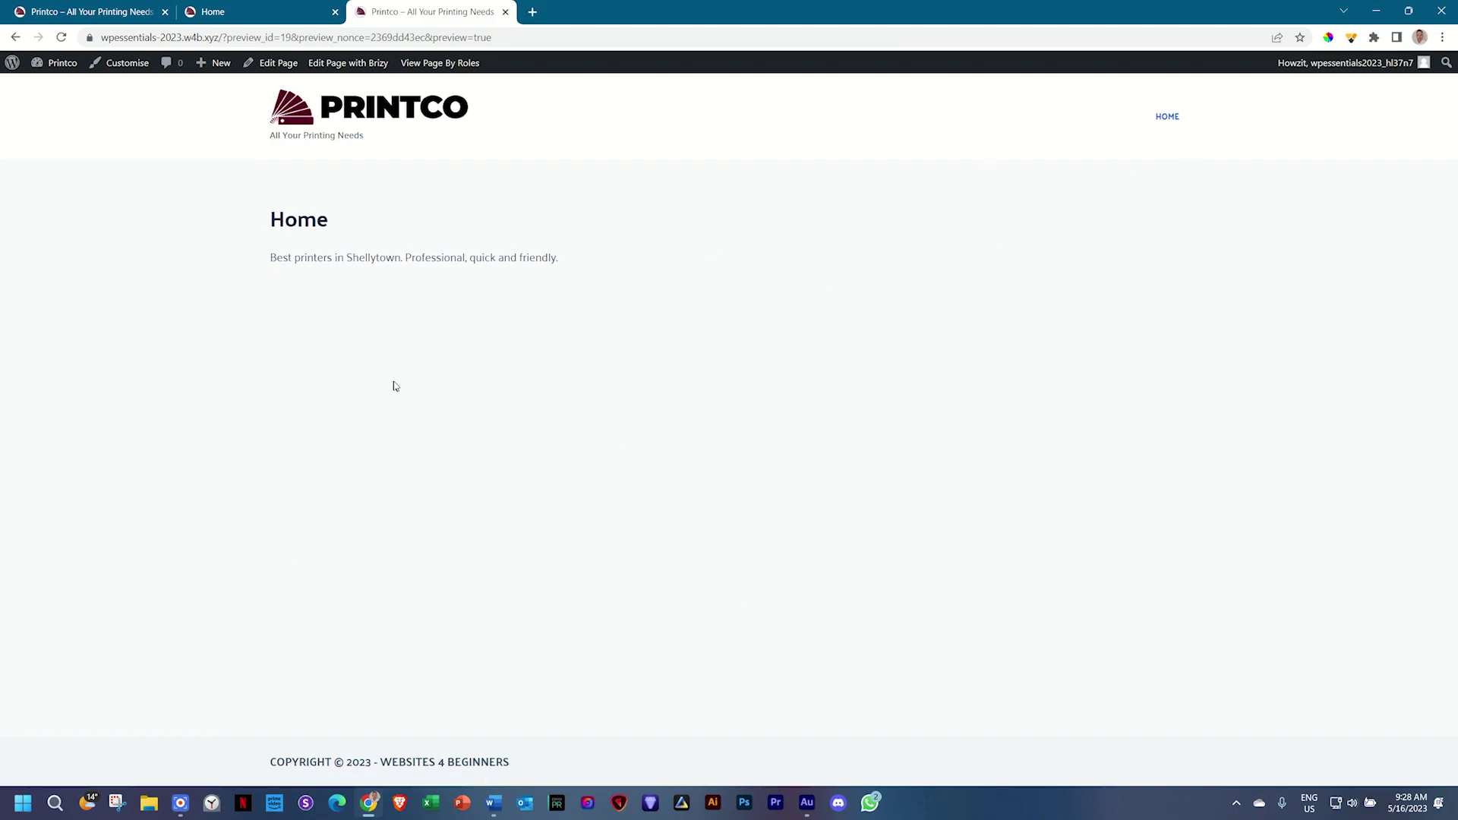
# Reload the Home page in the Brizy editor to show the updated copyright footer.
pyautogui.click(265, 11)
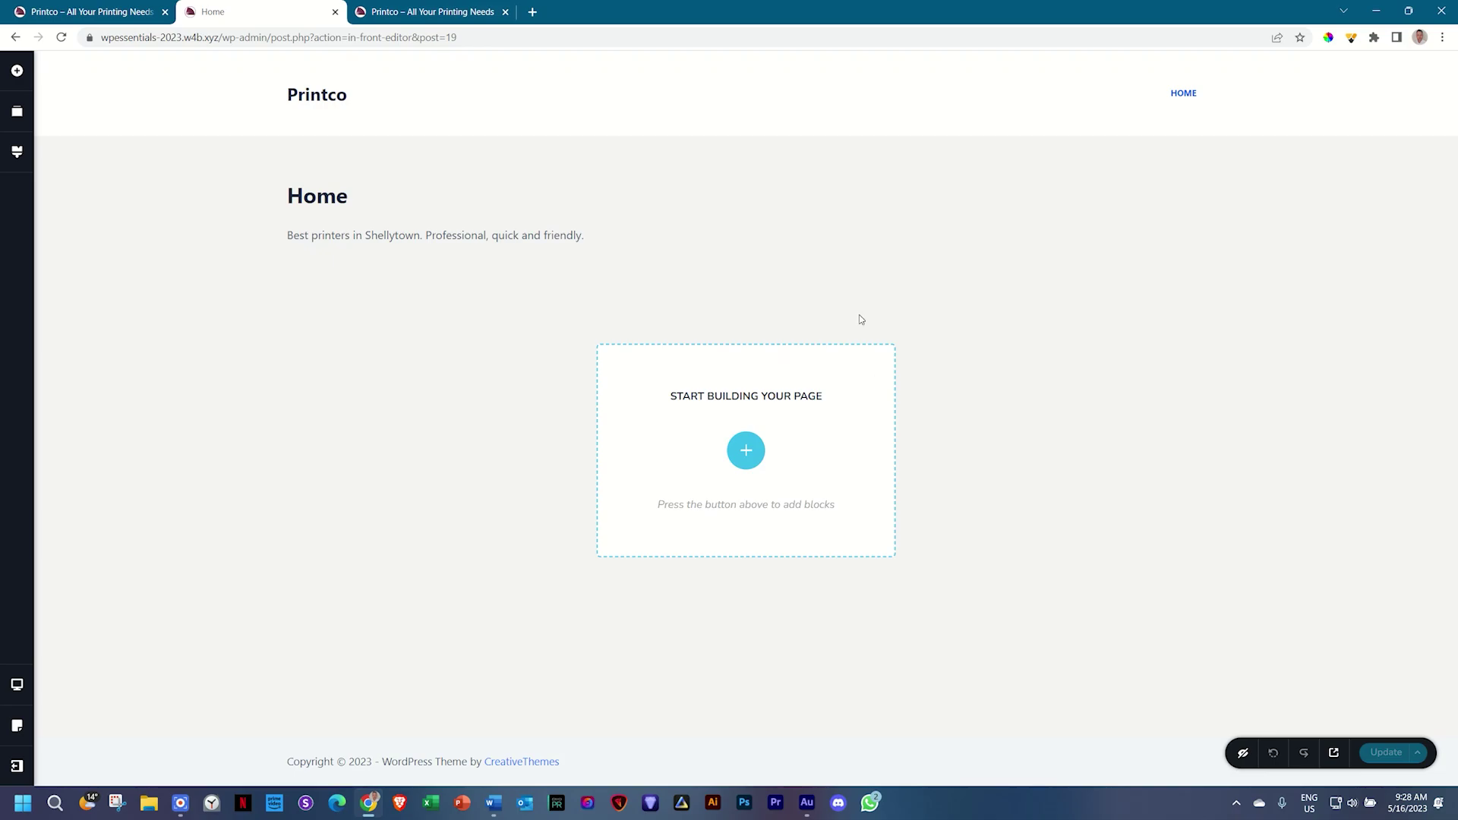
pyautogui.click(61, 37)
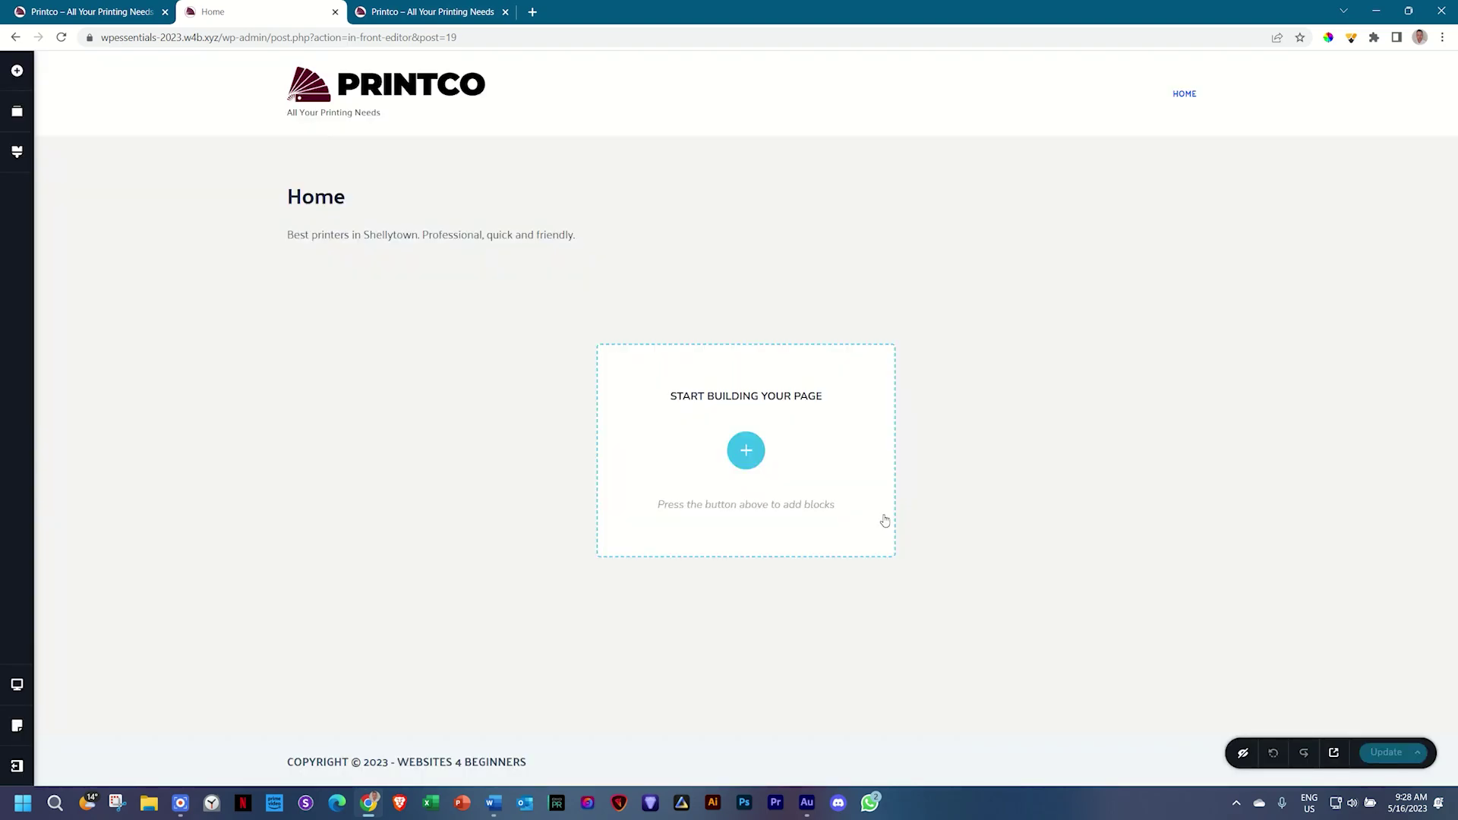
# Draw orange Web Paint boxes around the page header and the full-width Home title block.
pyautogui.click(1352, 38)
pyautogui.moveTo(236, 58)
pyautogui.mouseDown()
pyautogui.moveTo(413, 120)
pyautogui.moveTo(1359, 137)
pyautogui.mouseUp()
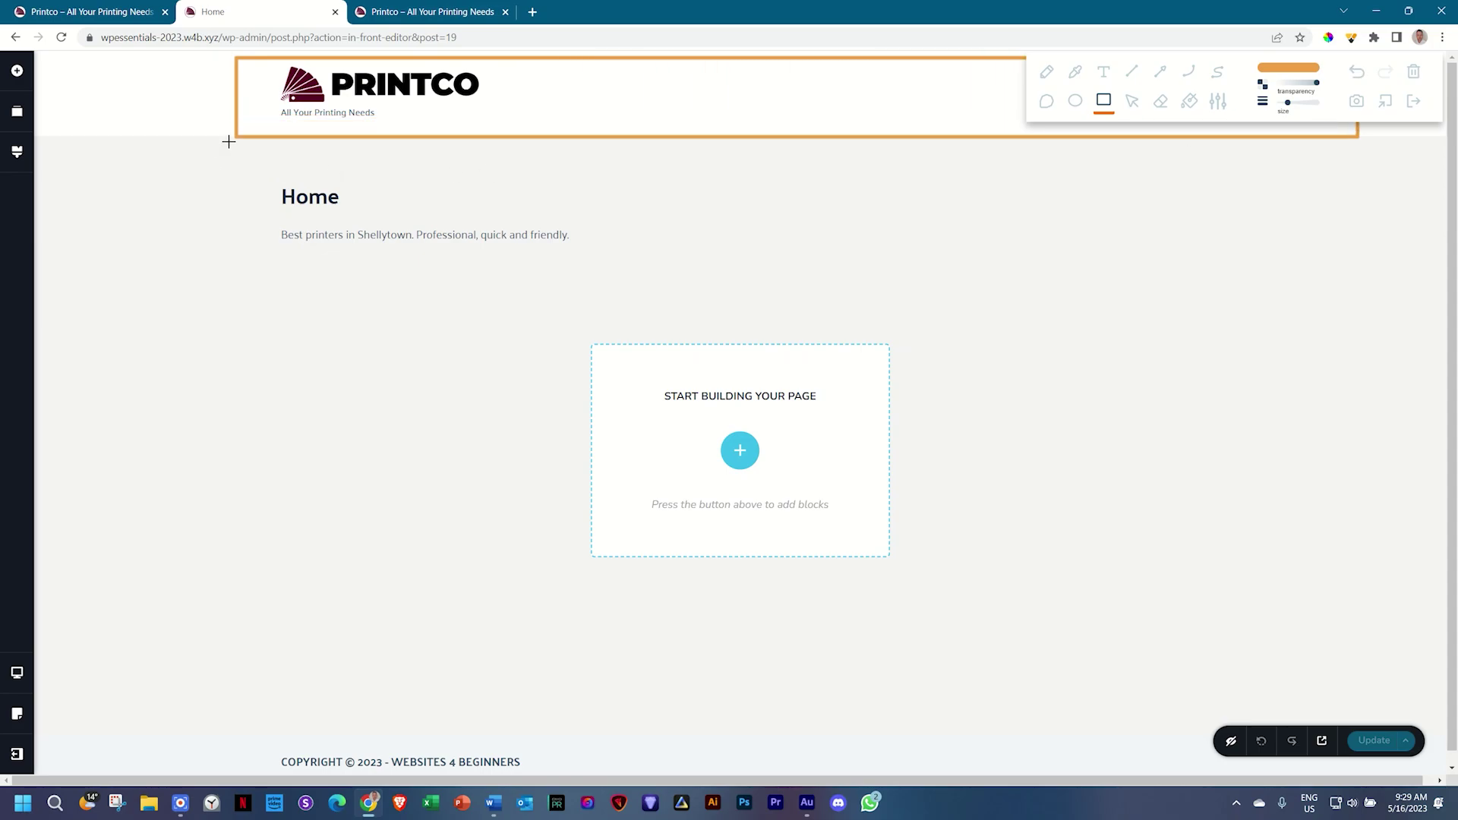
pyautogui.moveTo(237, 137); pyautogui.dragTo(858, 247)
pyautogui.moveTo(1146, 253); pyautogui.dragTo(1368, 278)
# Box the copyright footer and page-building area in orange, filling the building area solid.
pyautogui.moveTo(210, 737)
pyautogui.mouseDown()
pyautogui.moveTo(751, 768)
pyautogui.moveTo(1374, 771)
pyautogui.mouseUp()
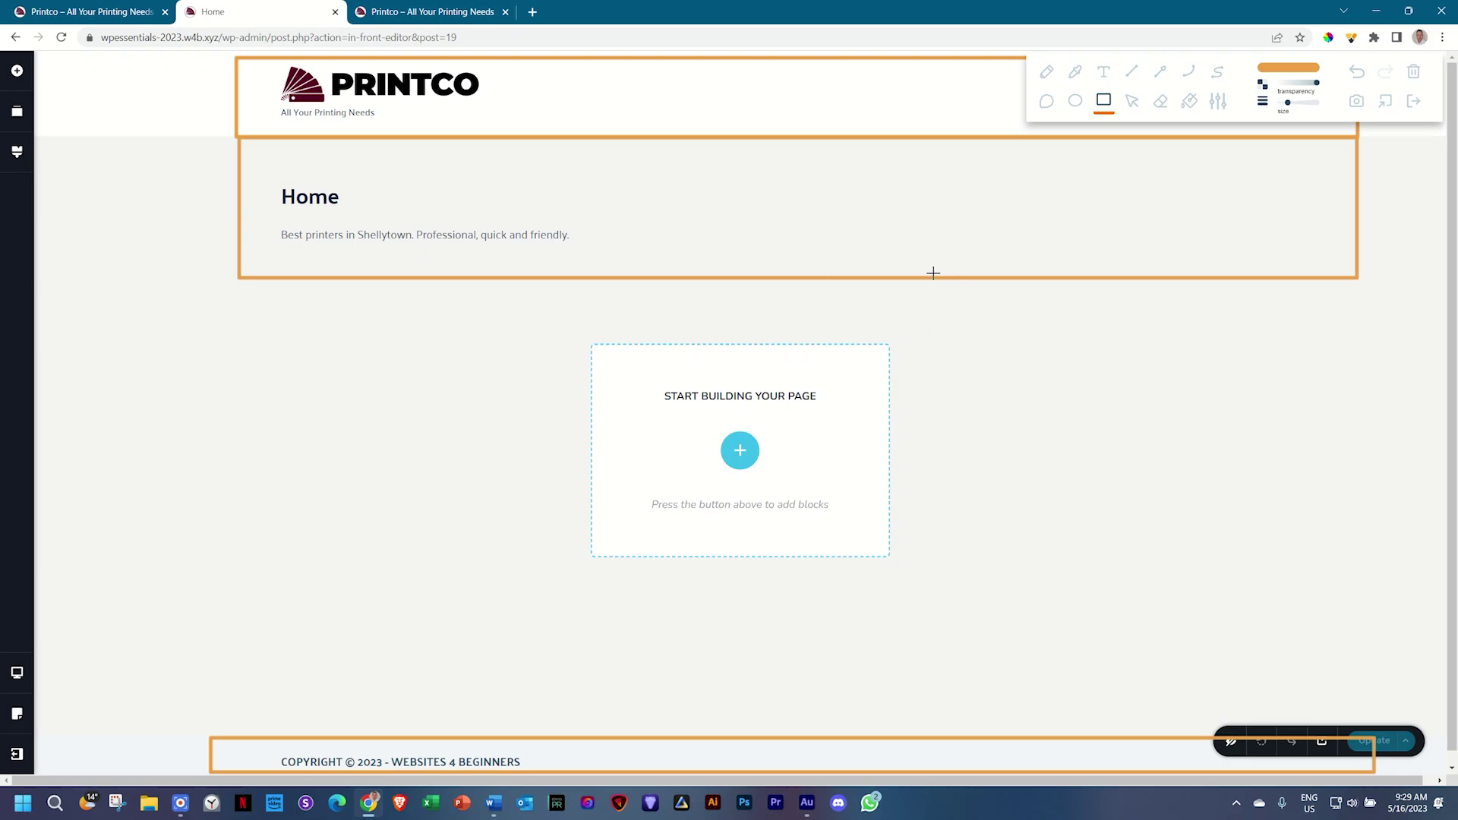
pyautogui.moveTo(240, 289)
pyautogui.mouseDown()
pyautogui.moveTo(693, 661)
pyautogui.moveTo(1246, 674)
pyautogui.moveTo(1411, 725)
pyautogui.moveTo(1373, 733)
pyautogui.mouseUp()
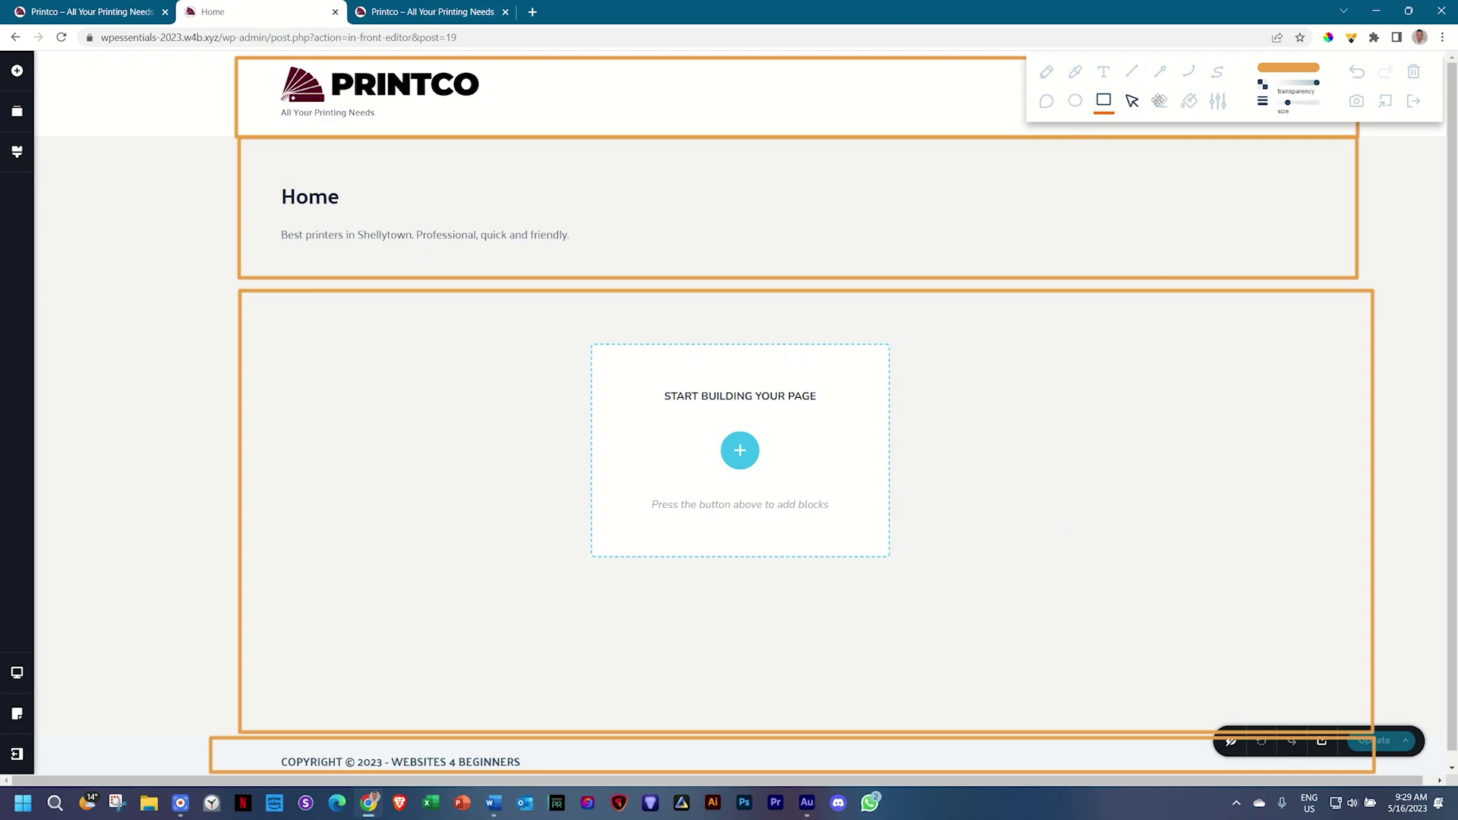
pyautogui.click(1188, 102)
pyautogui.click(874, 403)
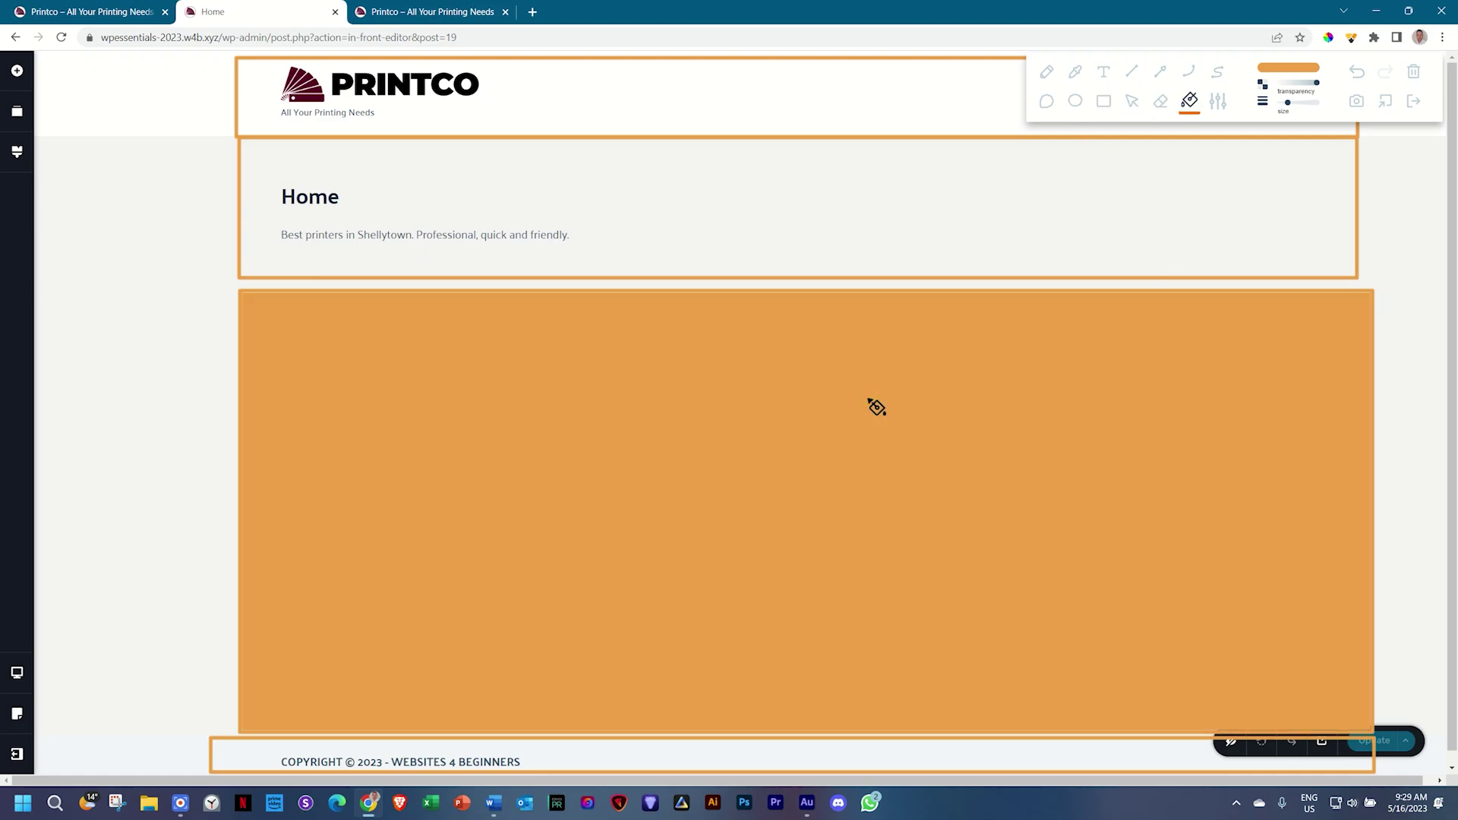